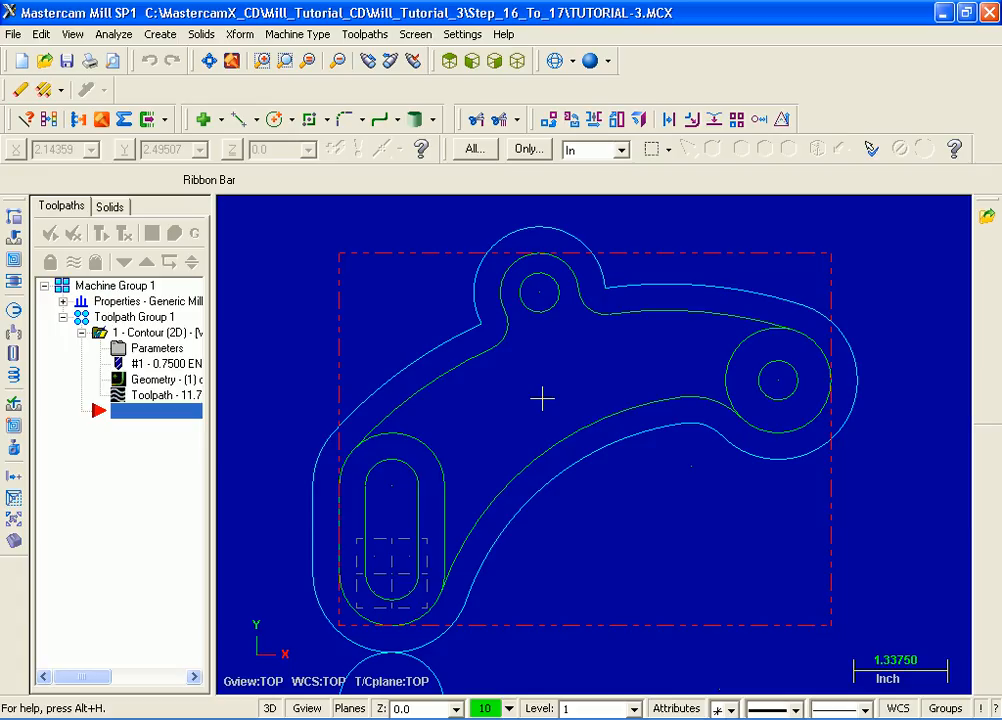
# Offset one copy of the profile's long upper-left arc outward by 0.25 inch, with the view fit option enabled.
pyautogui.click(240, 40)
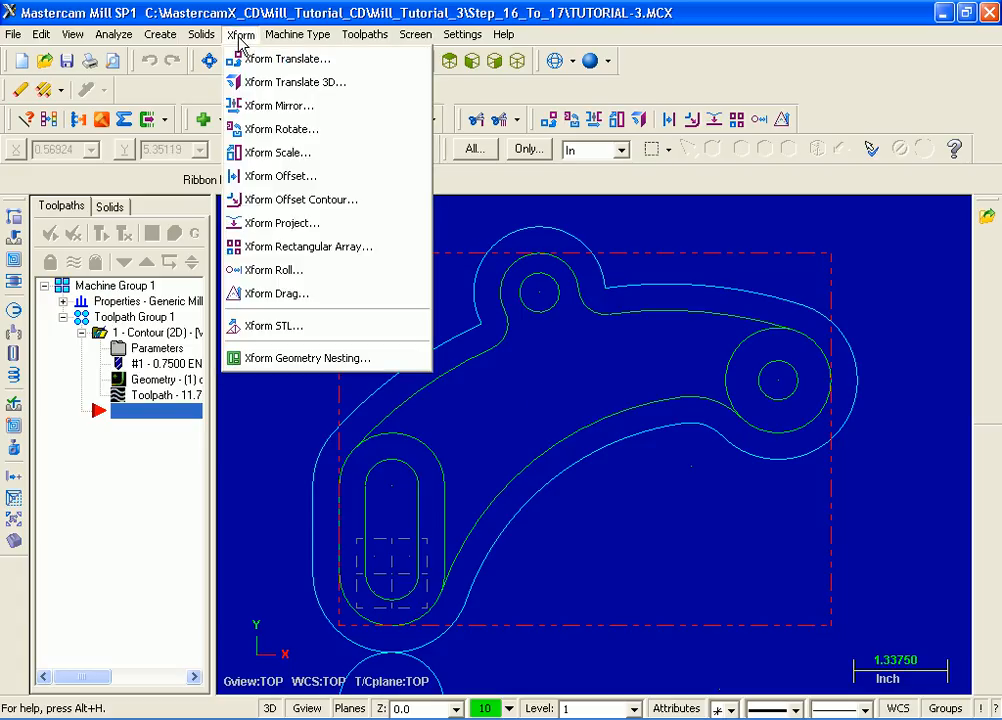
pyautogui.click(315, 178)
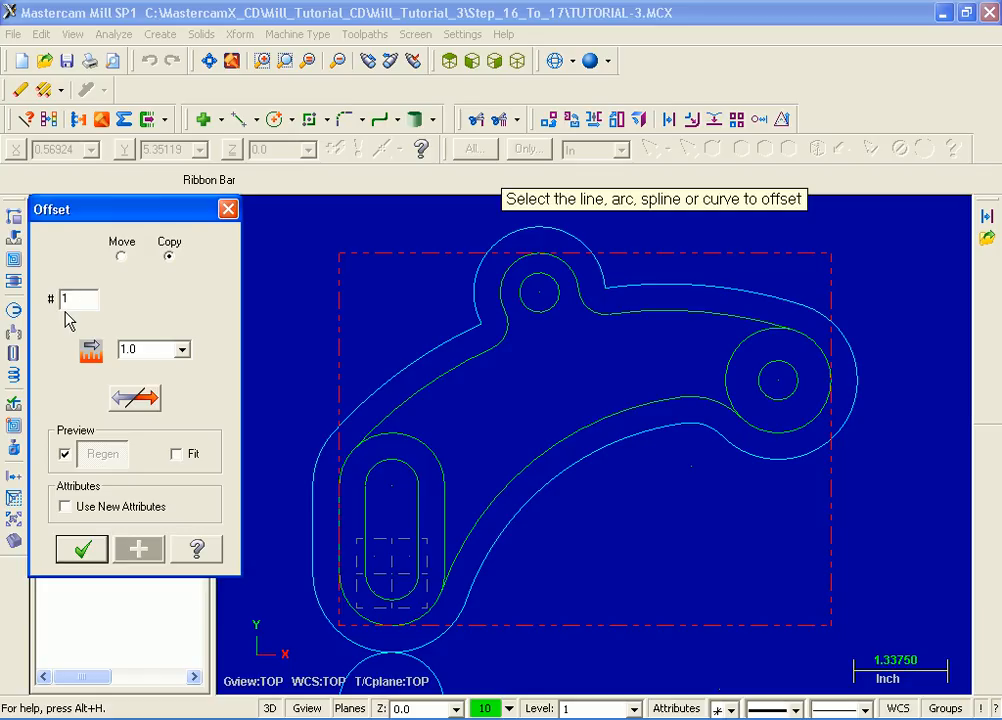
pyautogui.click(134, 348)
pyautogui.write('0.25')
pyautogui.click(177, 456)
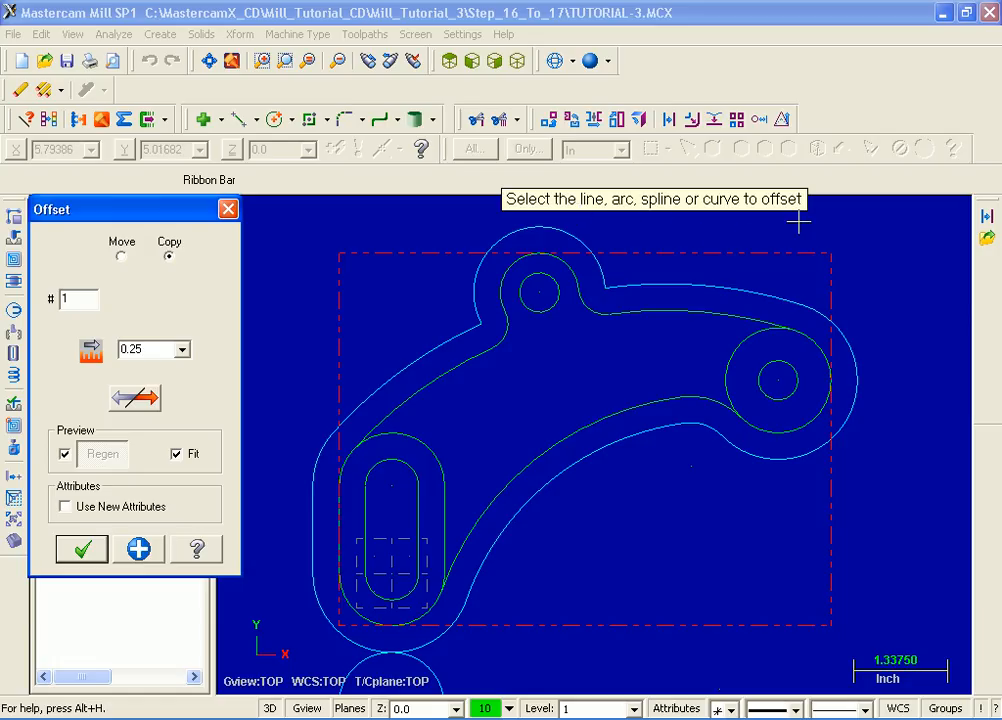
pyautogui.click(432, 378)
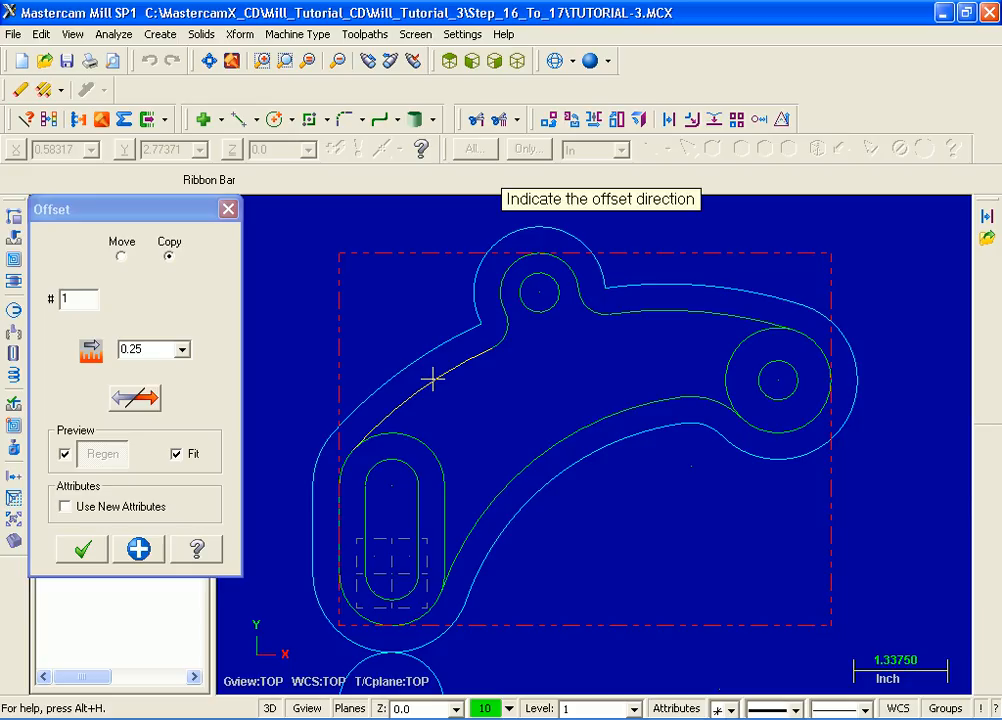
pyautogui.click(391, 327)
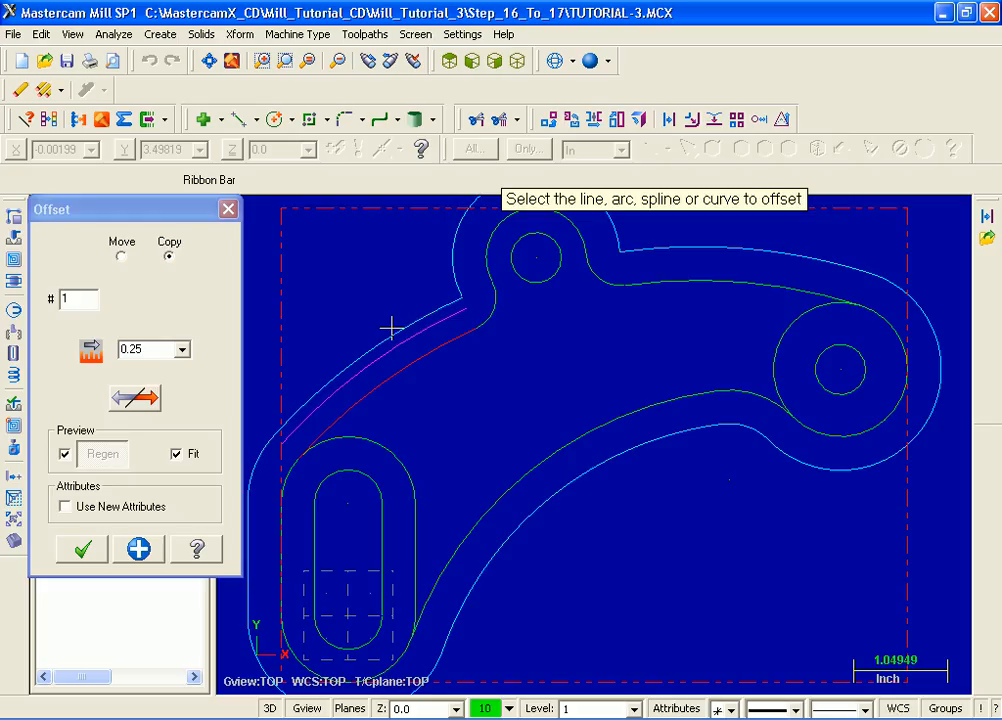
# Offset copies of the fillet left of the top boss and the boss's outer arc 0.25 inch outward.
pyautogui.click(490, 311)
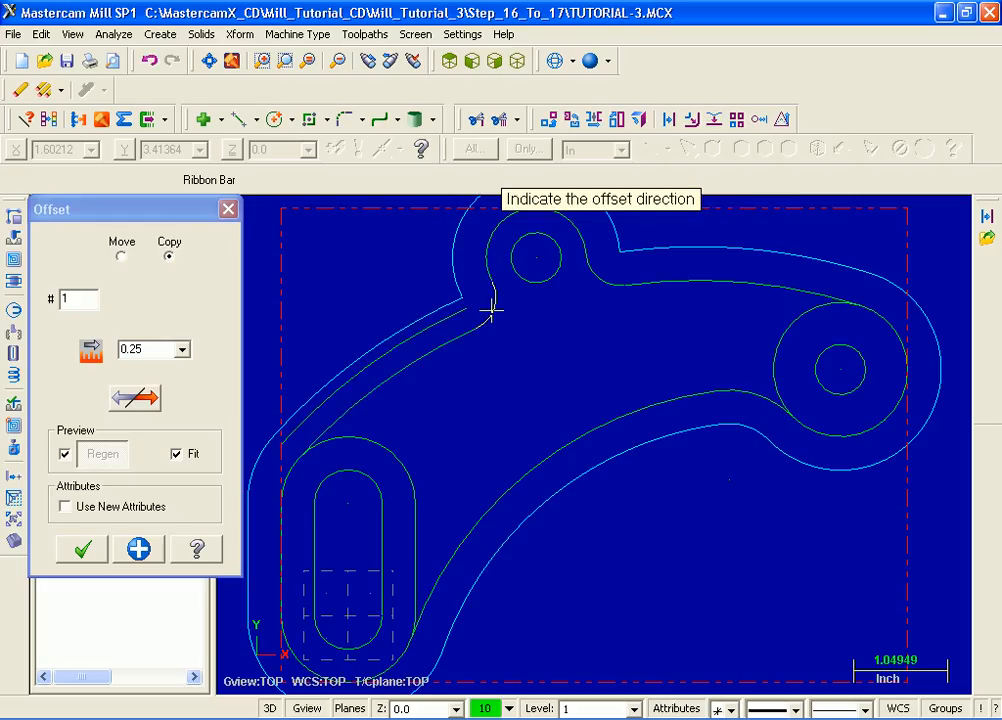
pyautogui.click(401, 261)
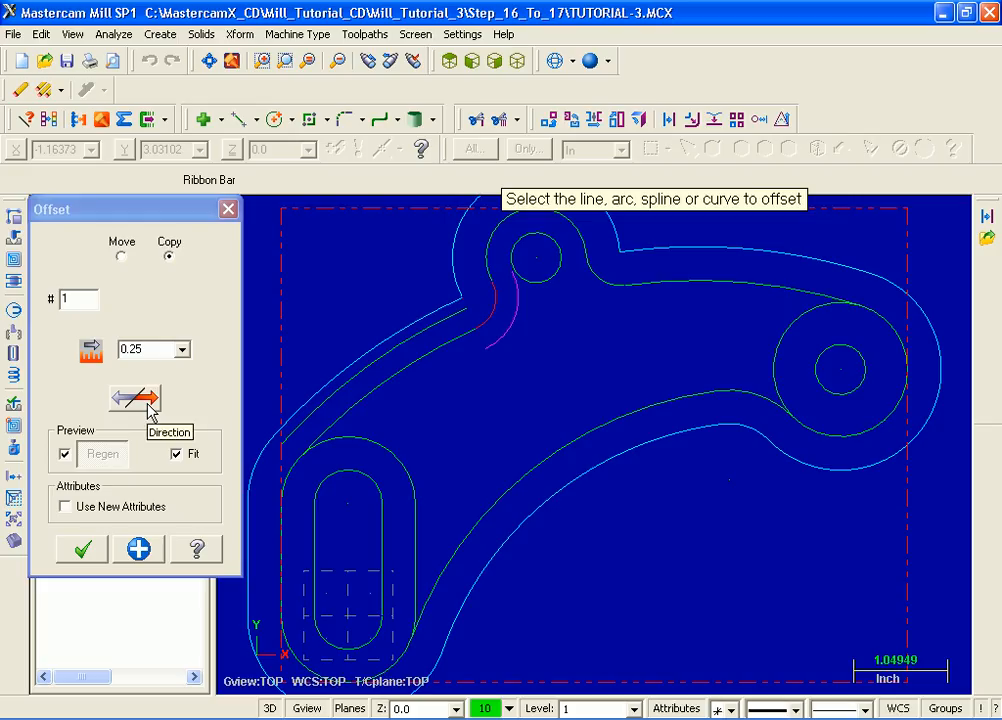
pyautogui.click(148, 400)
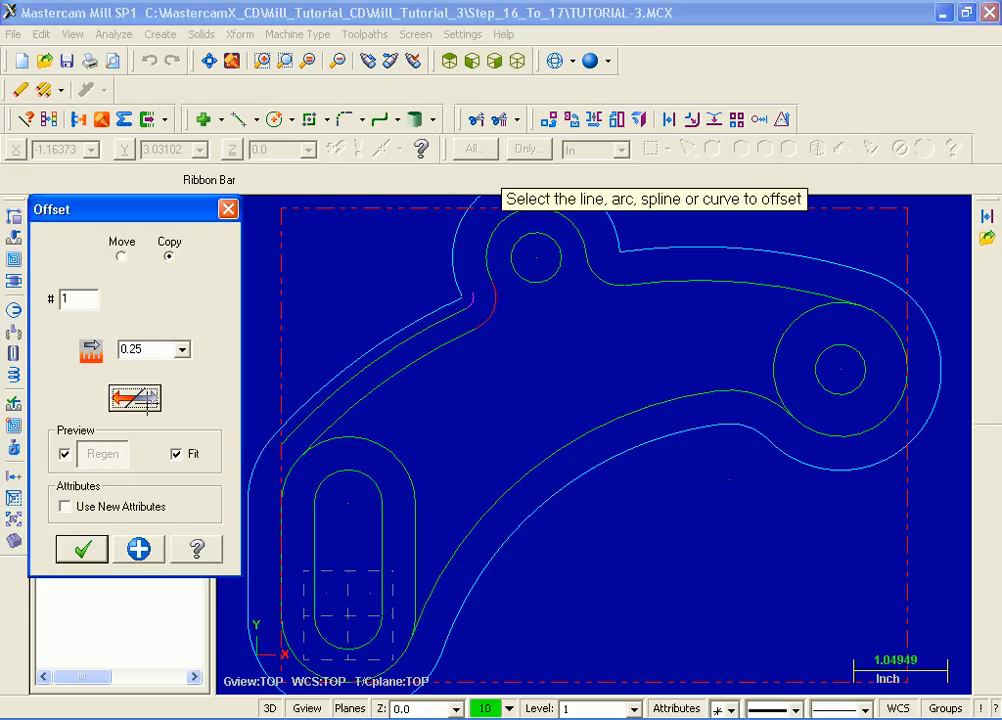
pyautogui.click(488, 236)
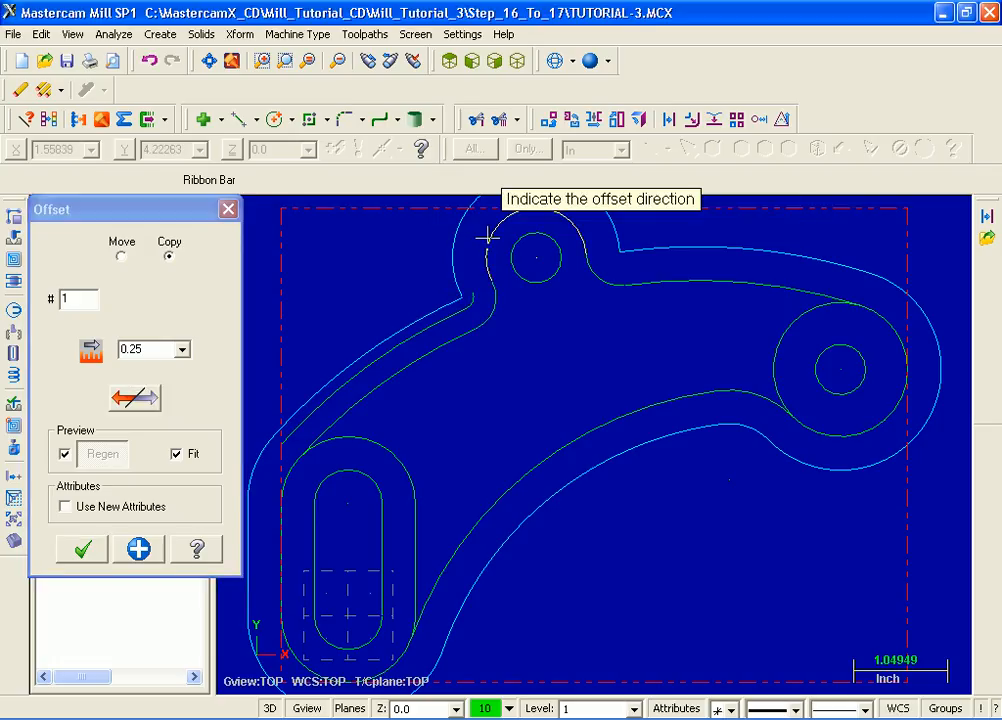
pyautogui.click(425, 222)
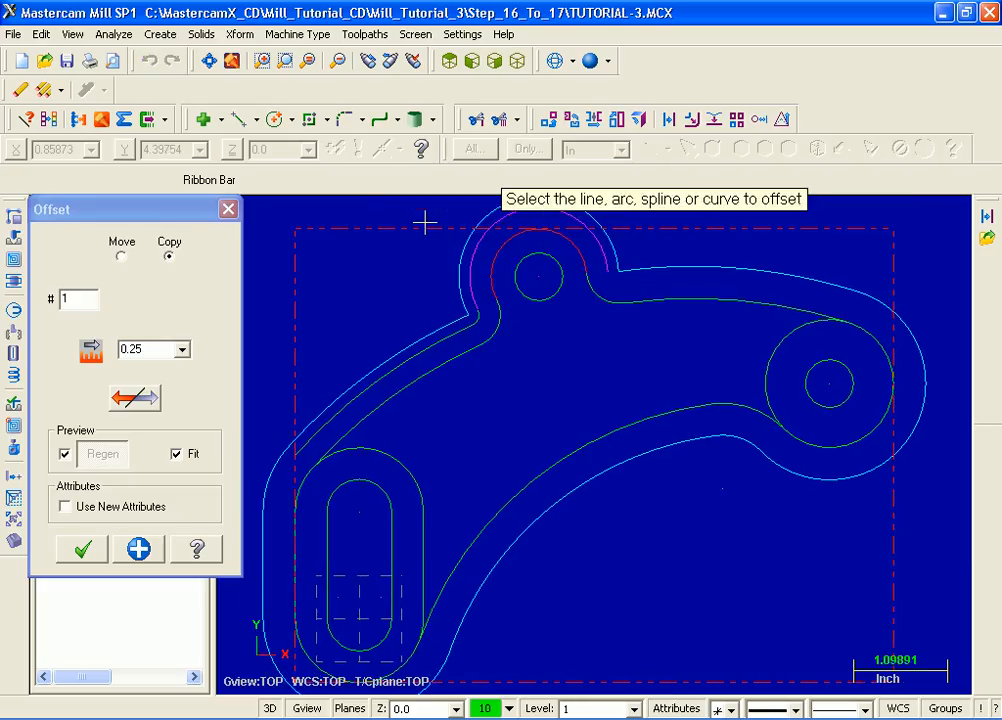
# Offset copies of the fillet right of the top boss and the long upper-right arc 0.25 inch outward.
pyautogui.click(593, 291)
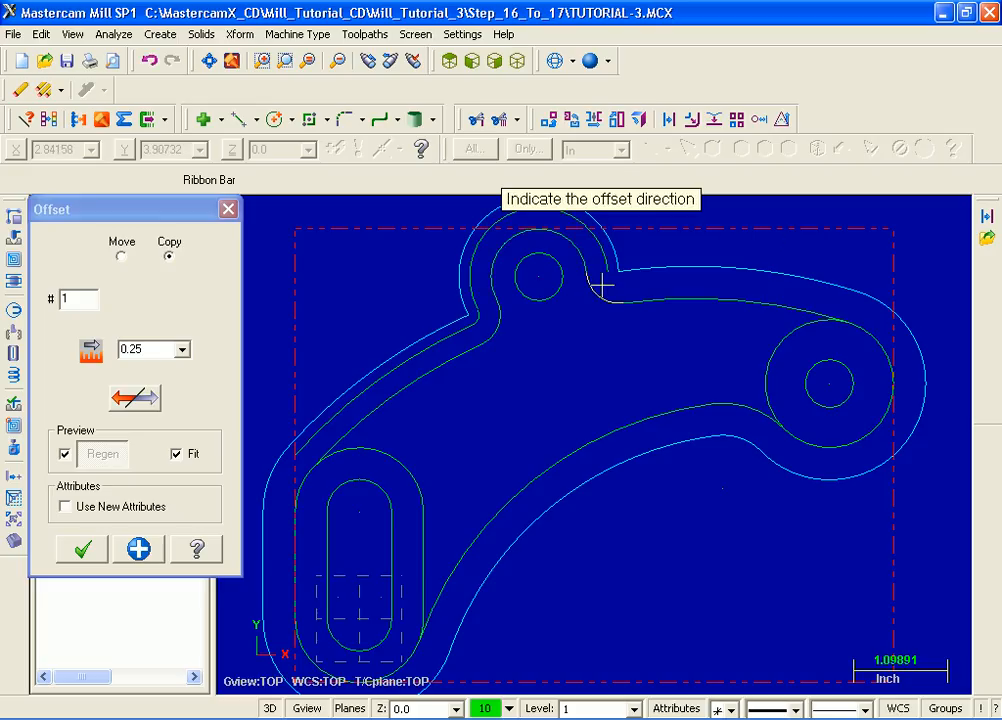
pyautogui.click(601, 287)
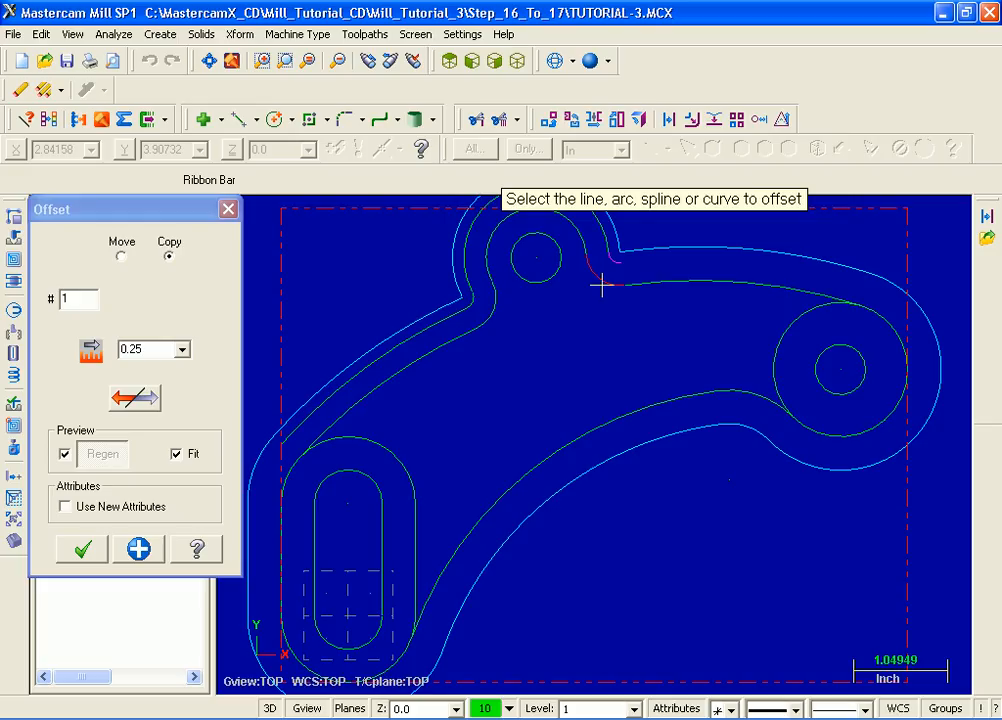
pyautogui.click(739, 286)
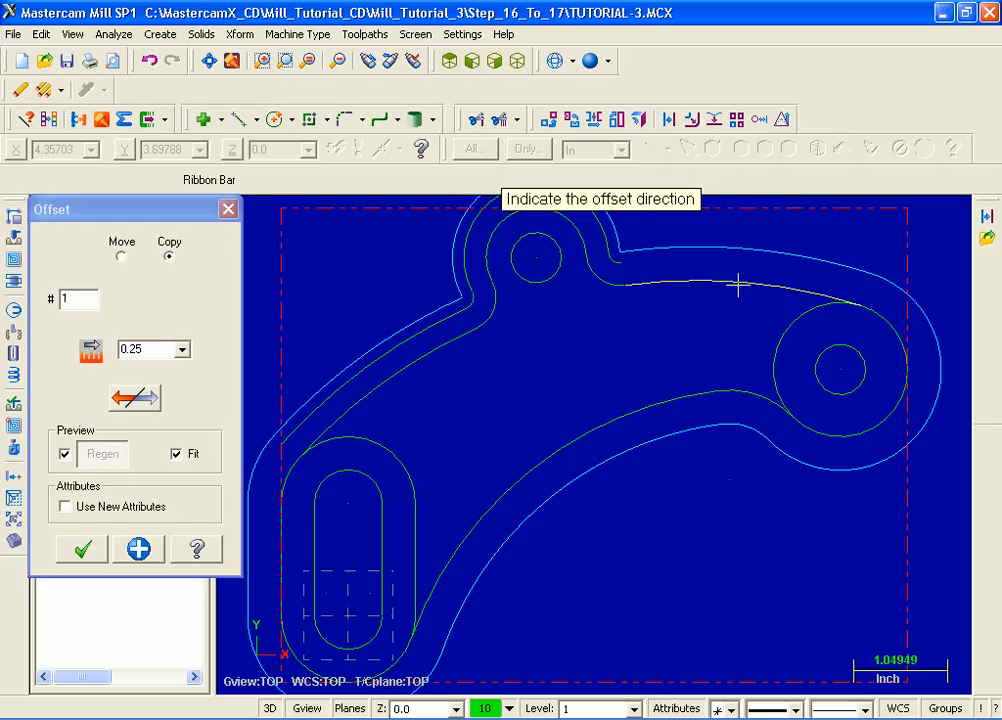
pyautogui.click(745, 259)
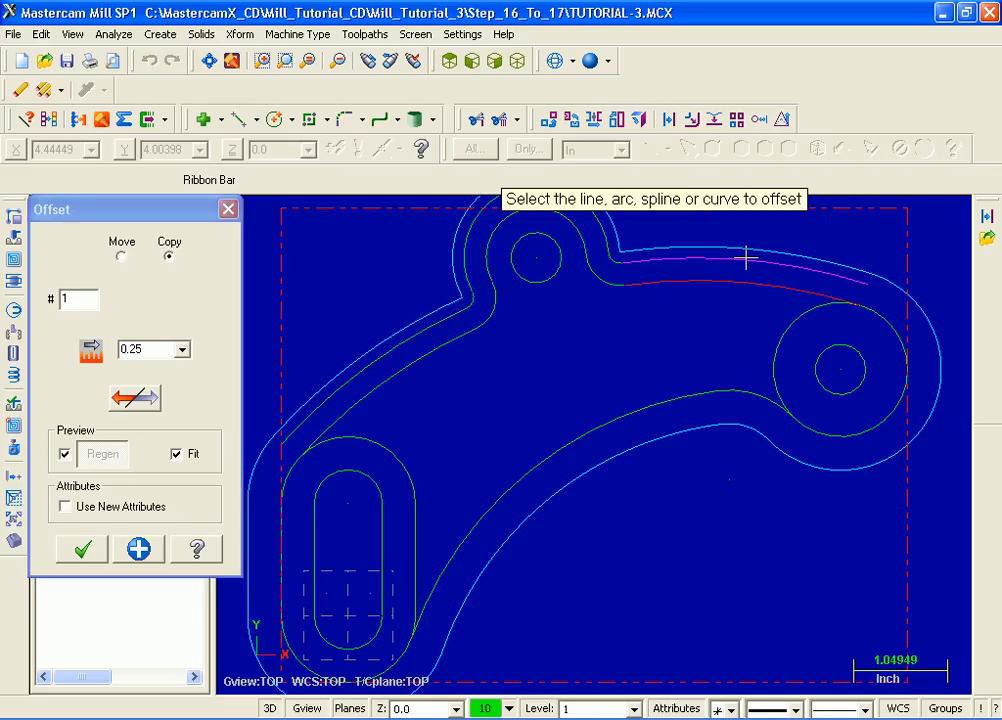
# Offset copies of the fillet beside the right boss and the long lower arc 0.25 inch outward, and finish the Offset command.
pyautogui.click(762, 399)
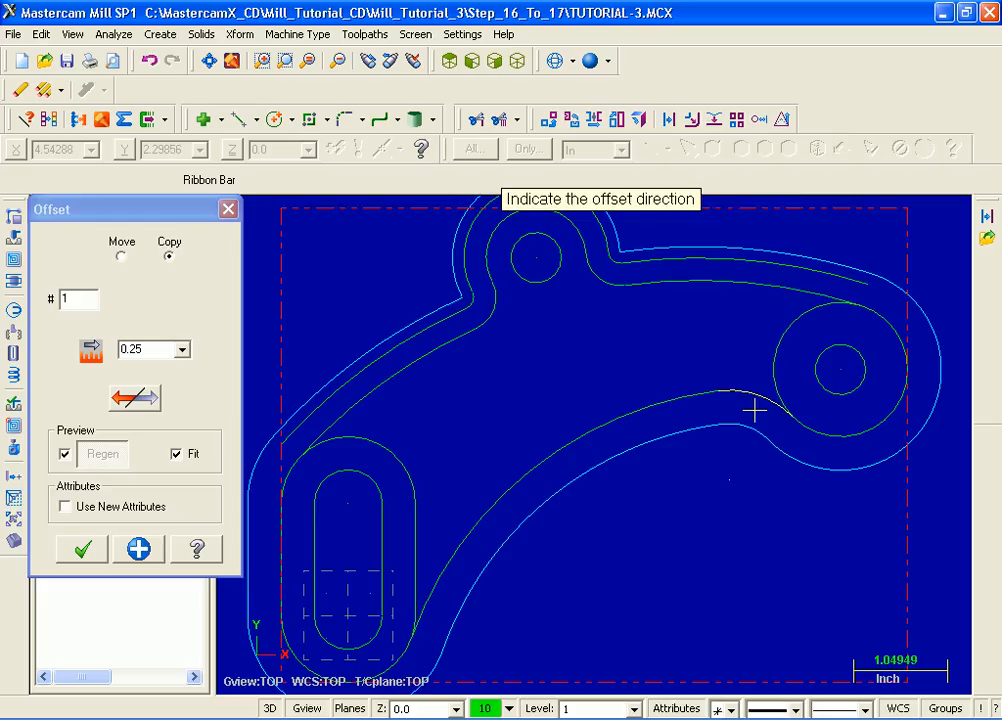
pyautogui.click(754, 410)
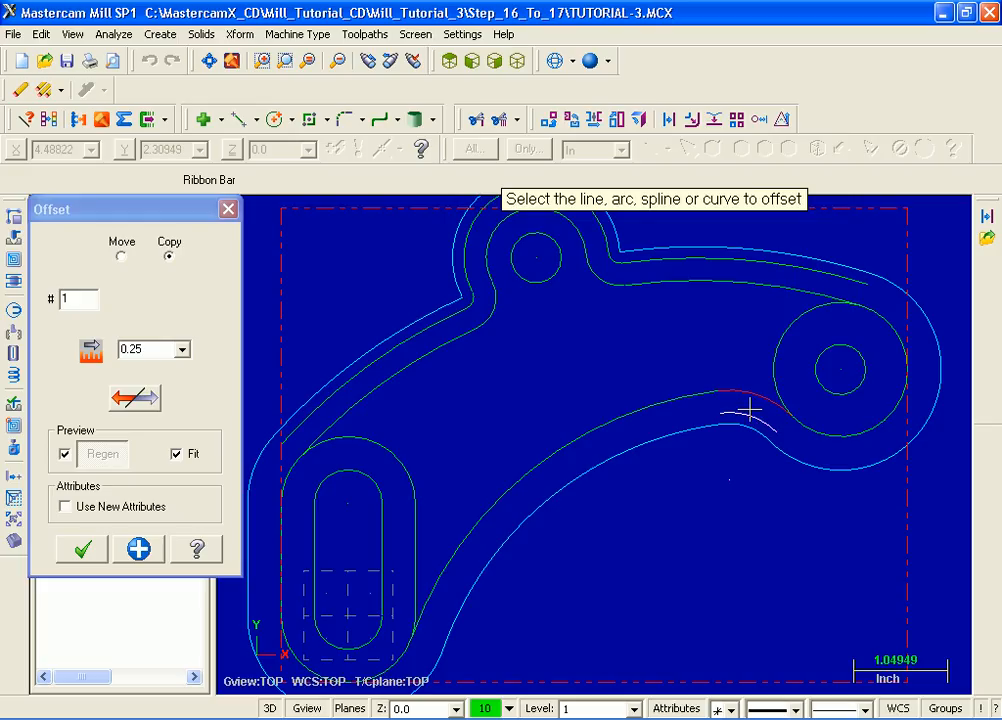
pyautogui.click(561, 452)
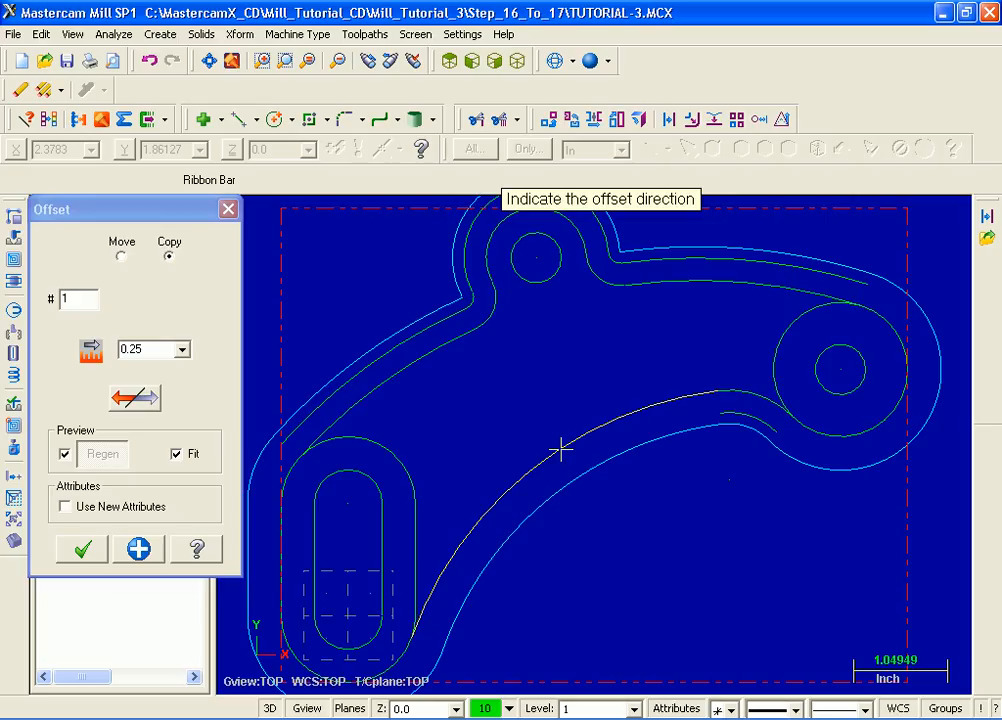
pyautogui.click(601, 507)
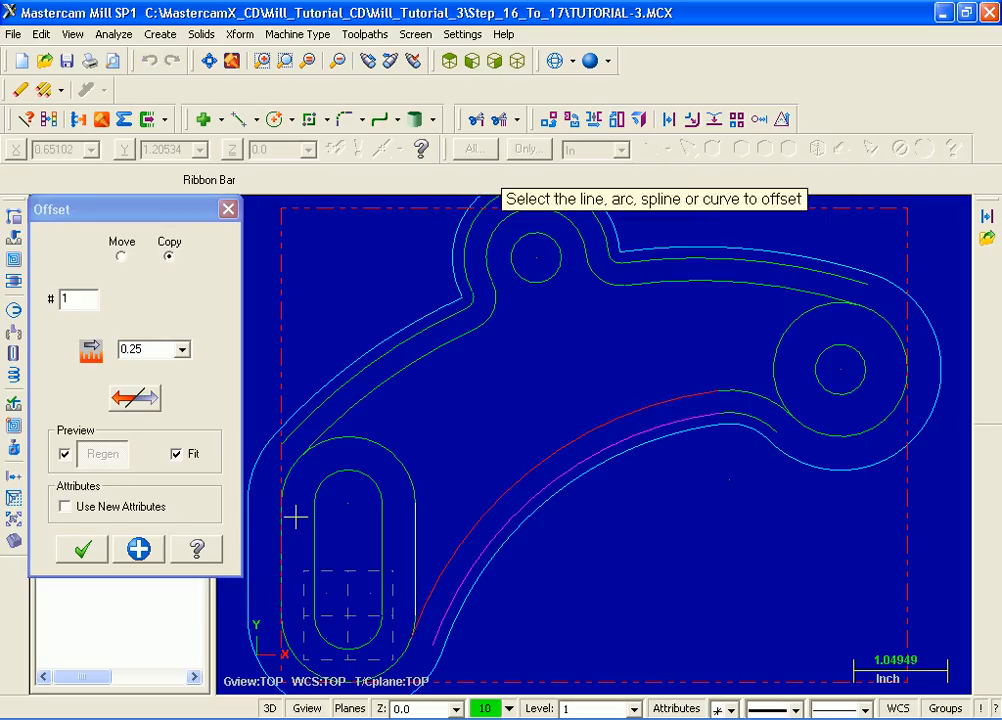
pyautogui.click(85, 550)
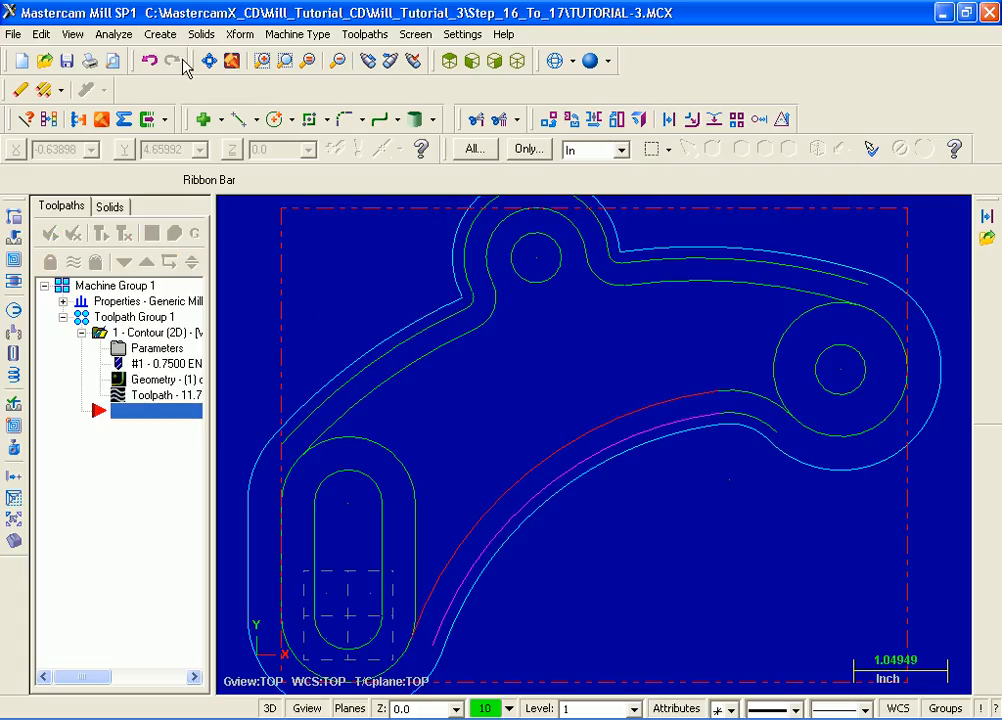
# Draw an endpoint line joining the lower-left ends of the long upper-left arc and its offset copy.
pyautogui.click(161, 34)
pyautogui.moveTo(167, 71)
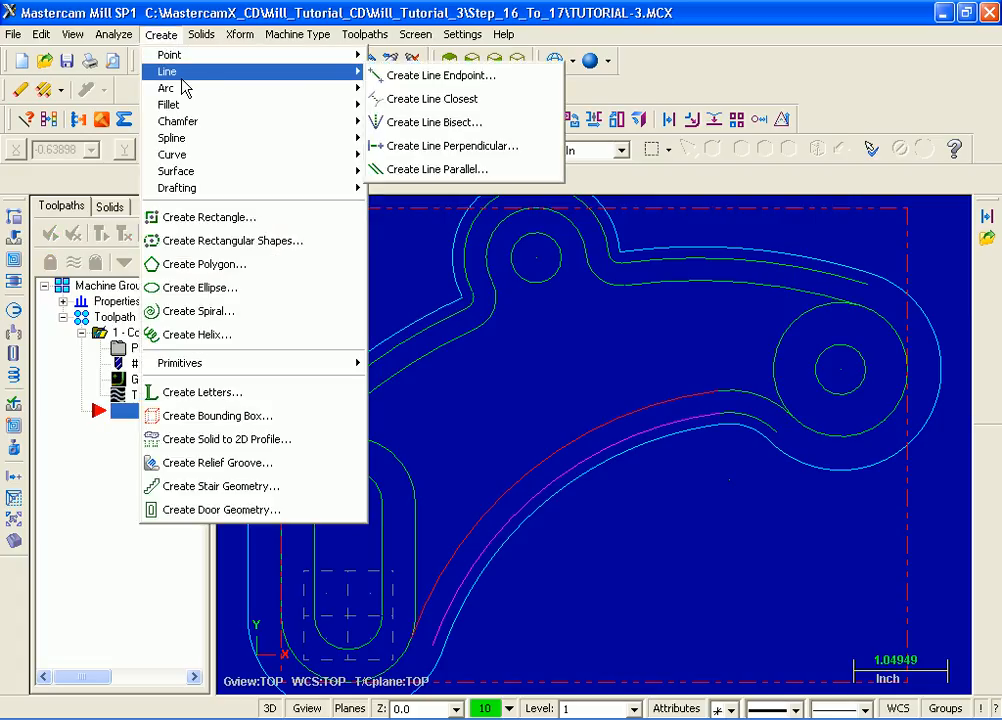
pyautogui.click(441, 77)
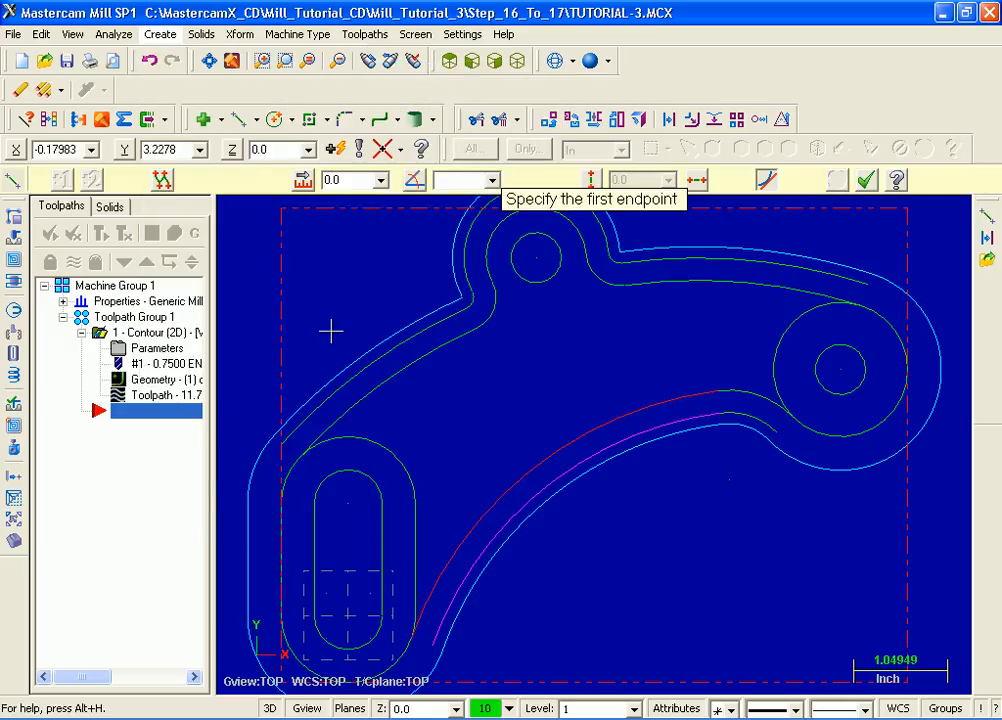
pyautogui.click(283, 441)
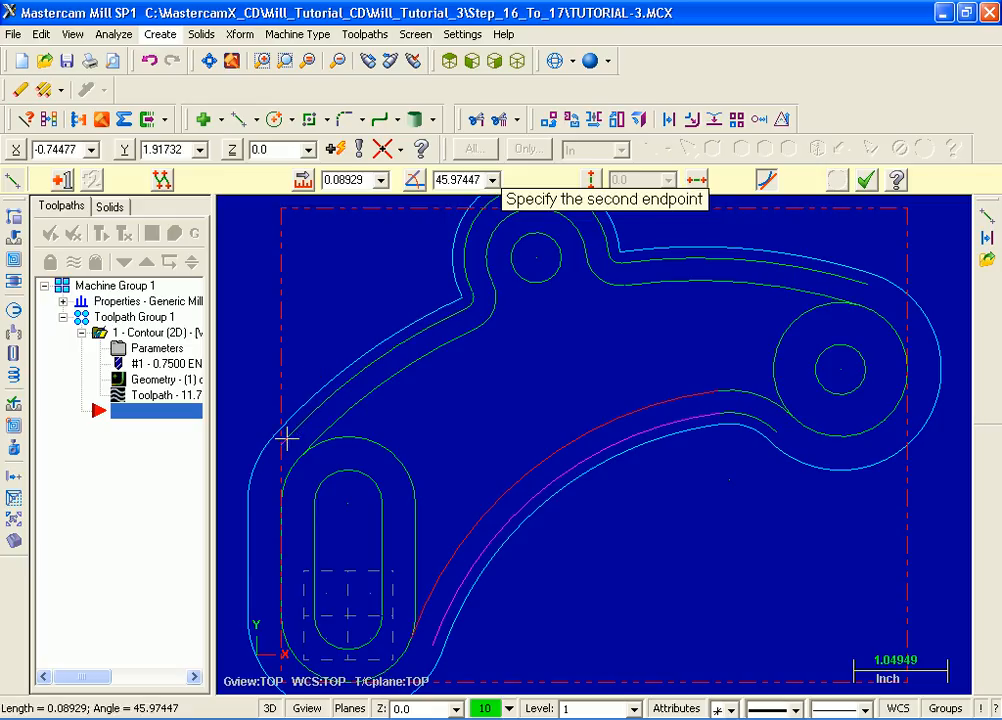
pyautogui.click(402, 150)
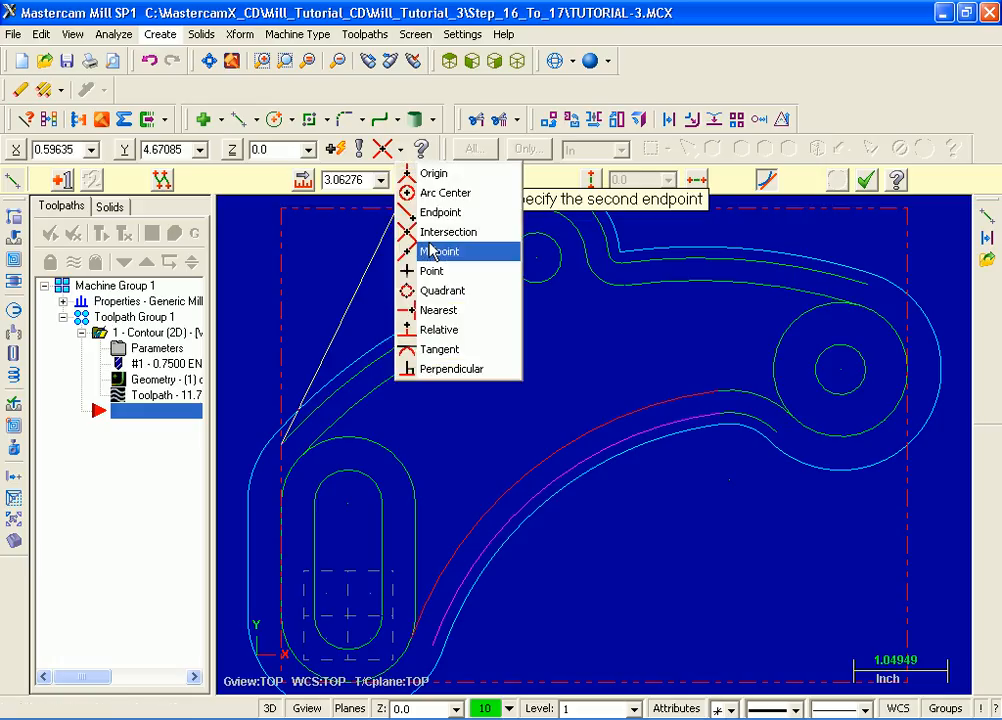
pyautogui.click(476, 222)
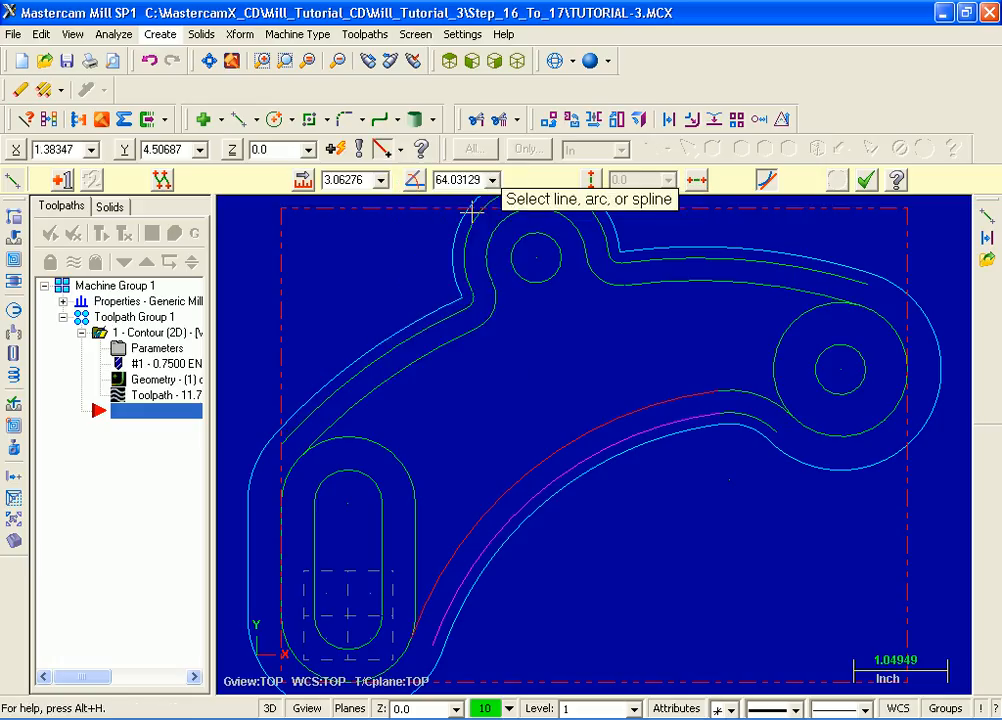
pyautogui.click(330, 422)
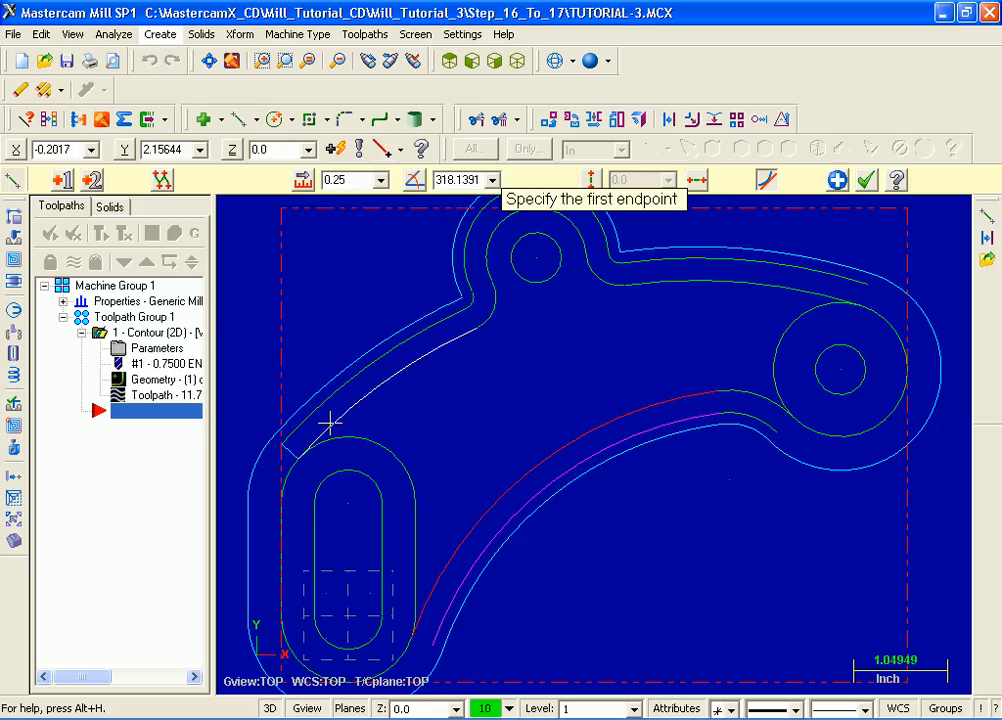
# Draw a line closing the right ends of the upper-right arc and its offset copy above the right boss.
pyautogui.click(864, 281)
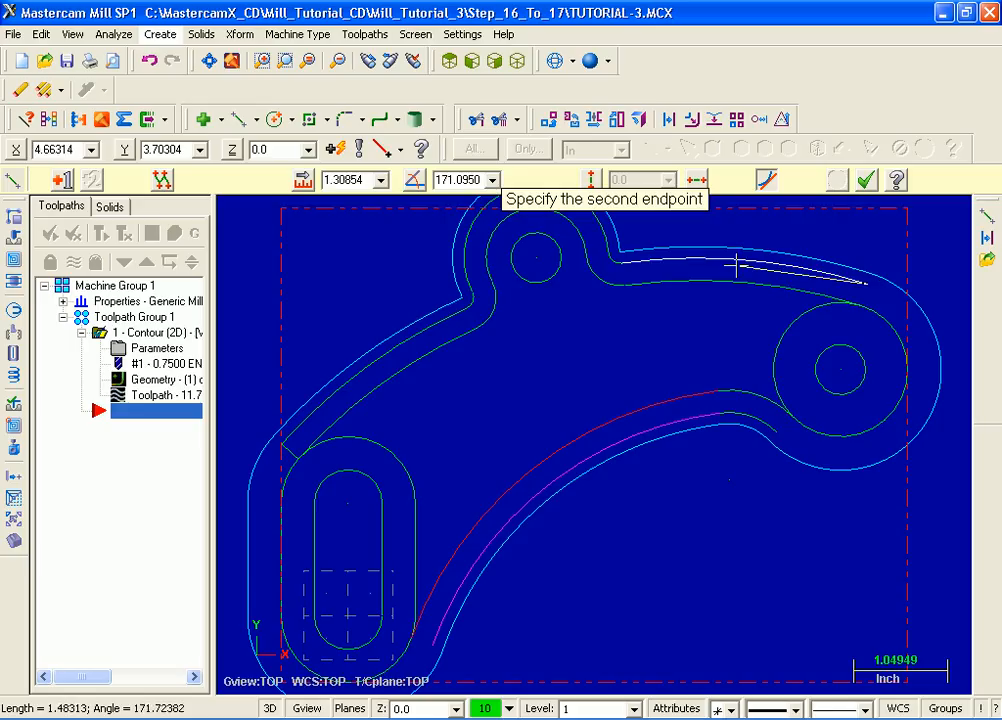
pyautogui.click(381, 150)
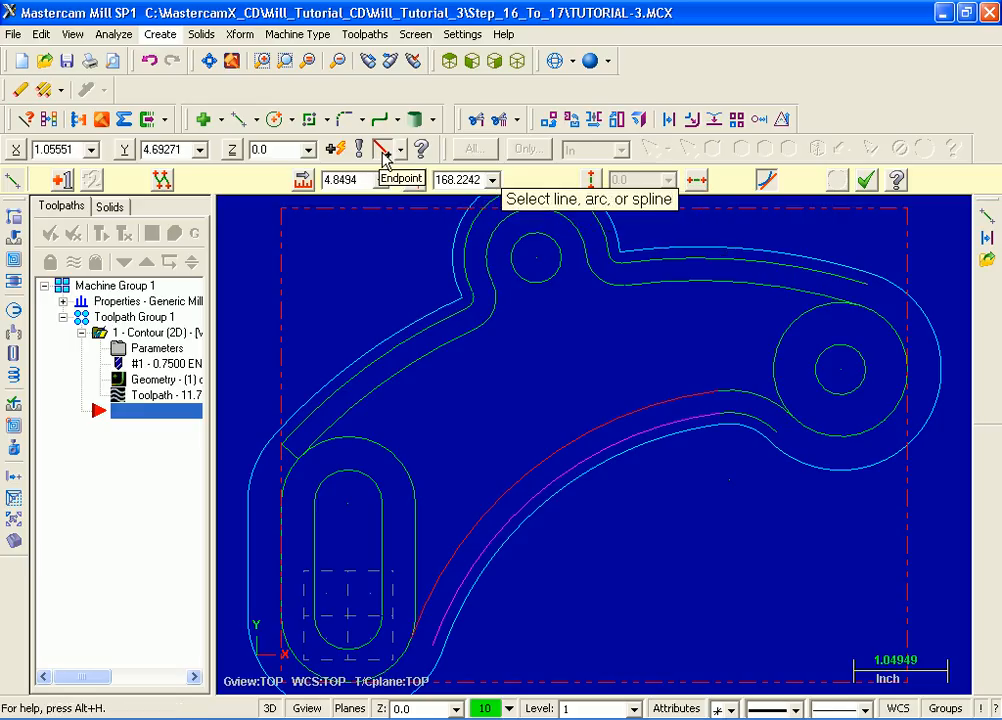
pyautogui.click(812, 292)
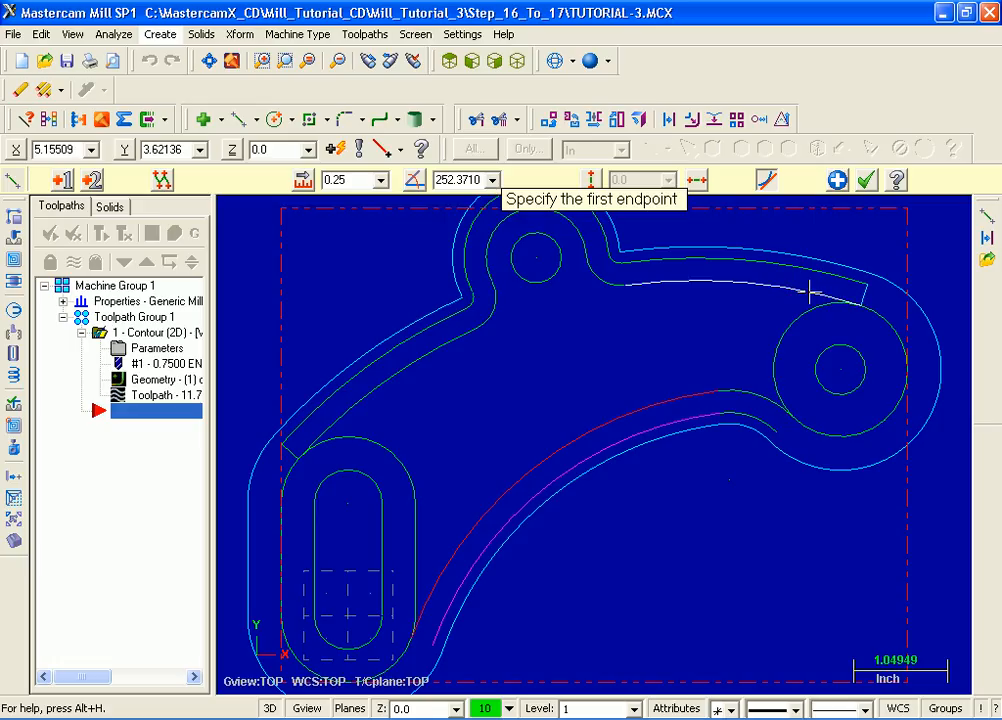
# Draw a line joining the end of the fillet at the right boss to the end of its offset copy.
pyautogui.click(383, 150)
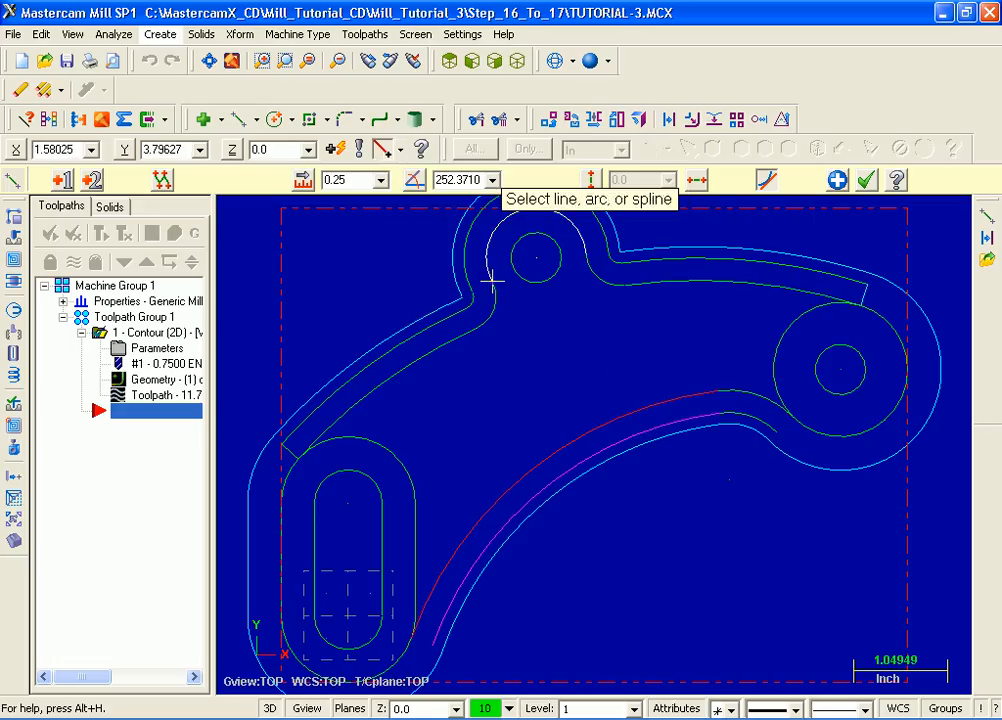
pyautogui.click(775, 410)
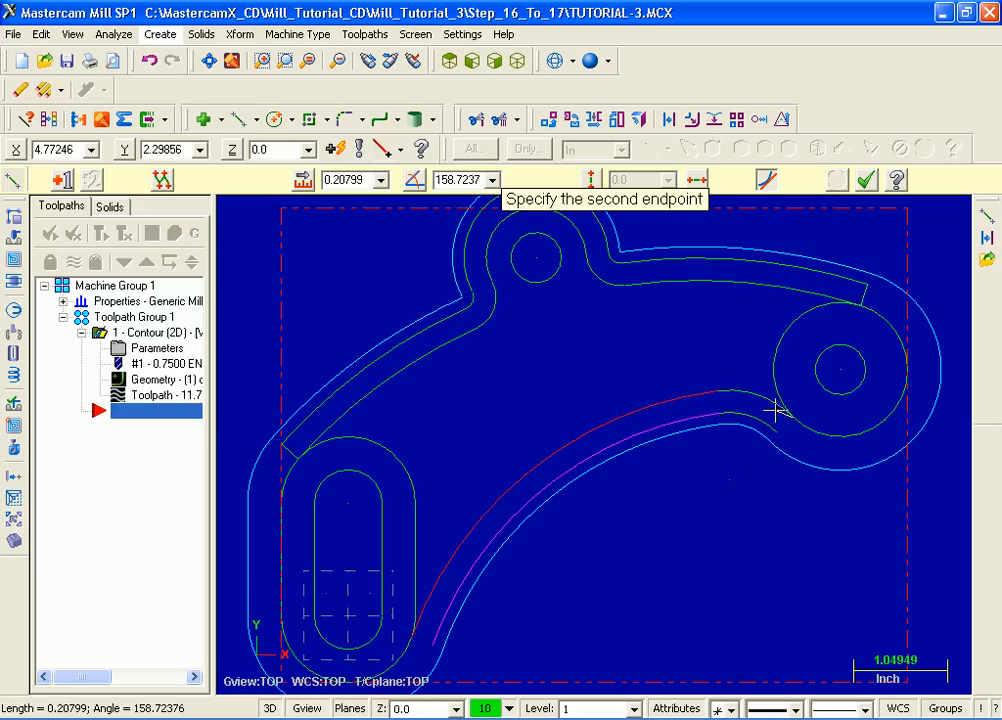
pyautogui.click(383, 150)
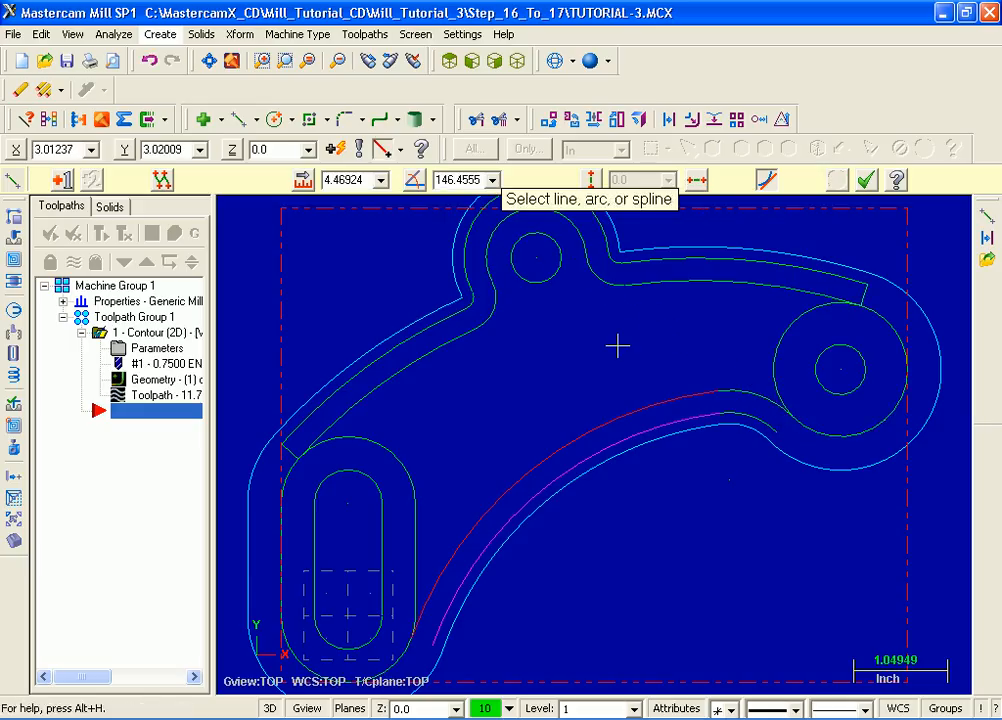
pyautogui.click(771, 428)
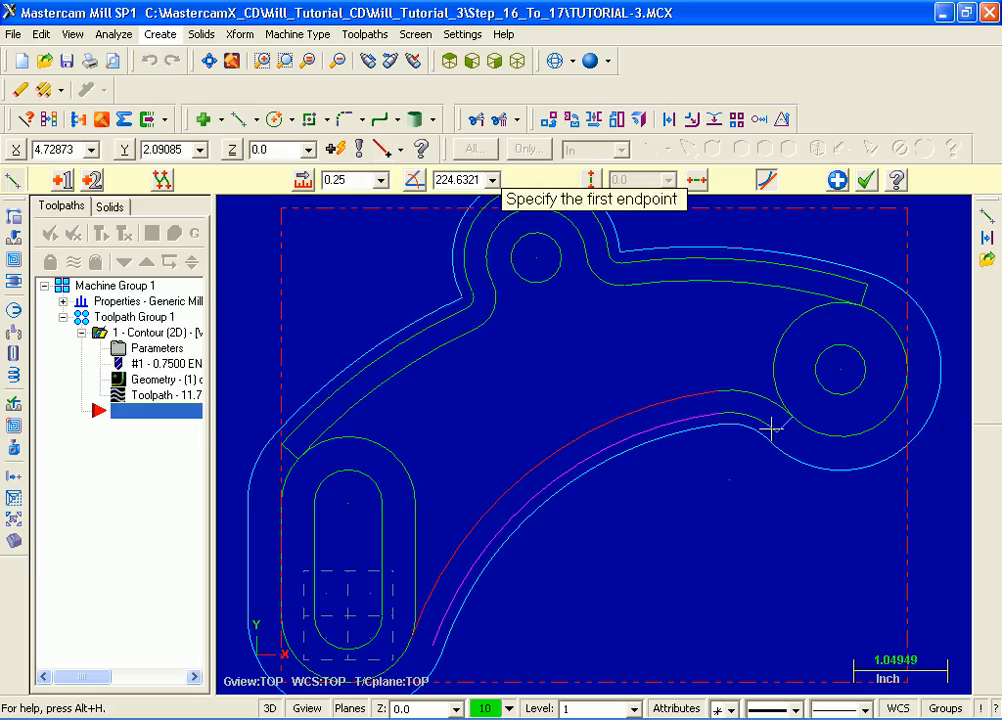
pyautogui.click(772, 428)
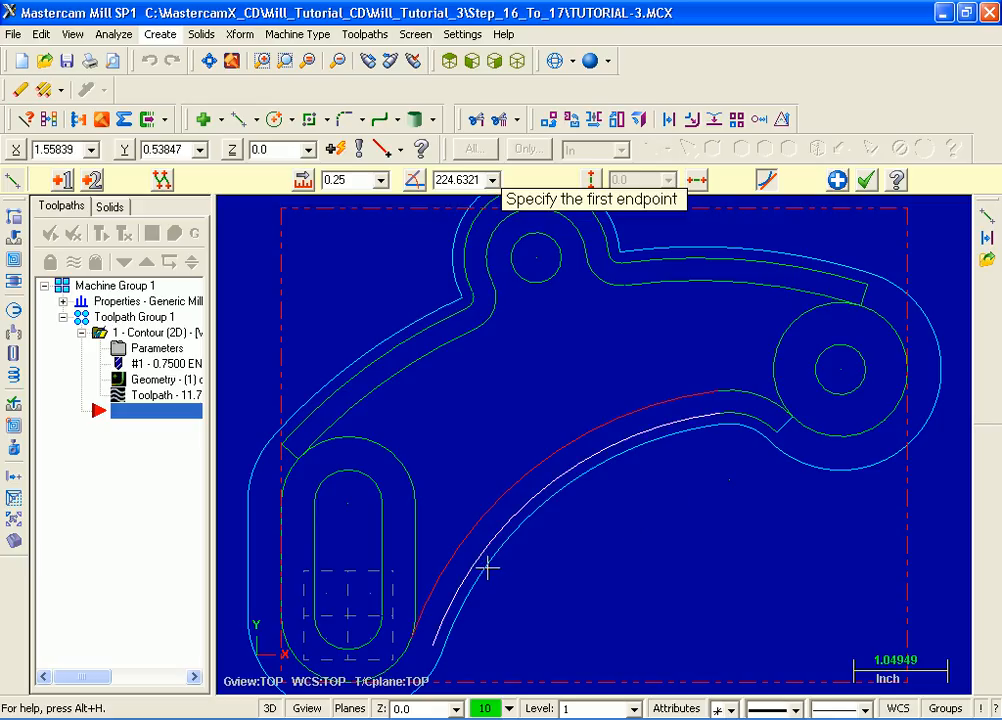
# Draw a line closing the lower-left ends of the long lower arc and its offset copy, and clear the result colors.
pyautogui.click(430, 637)
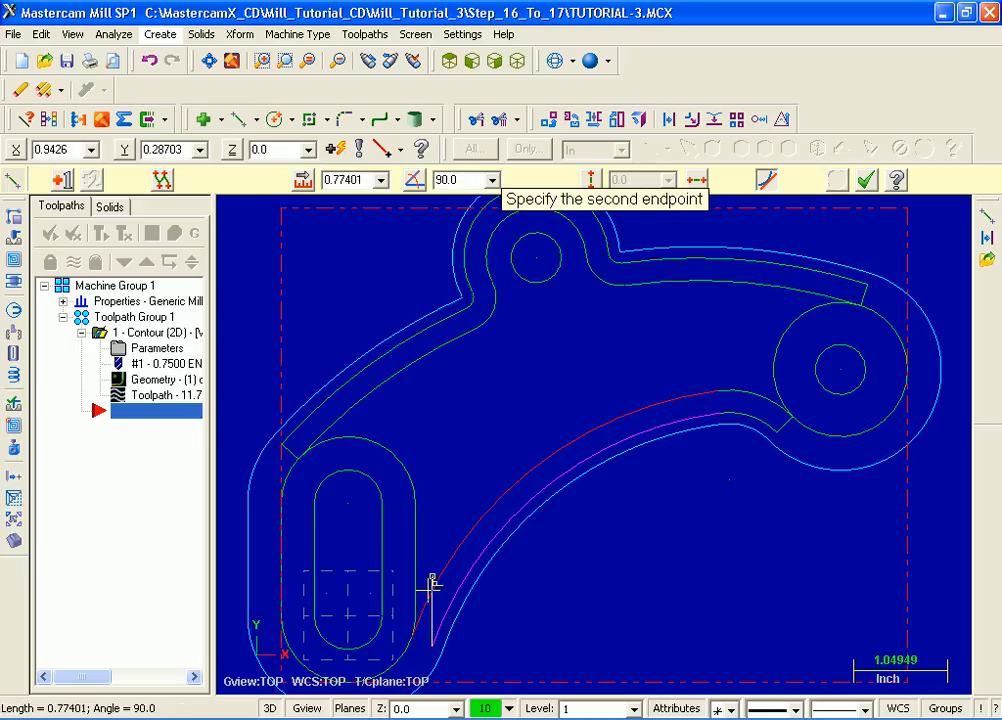
pyautogui.click(385, 150)
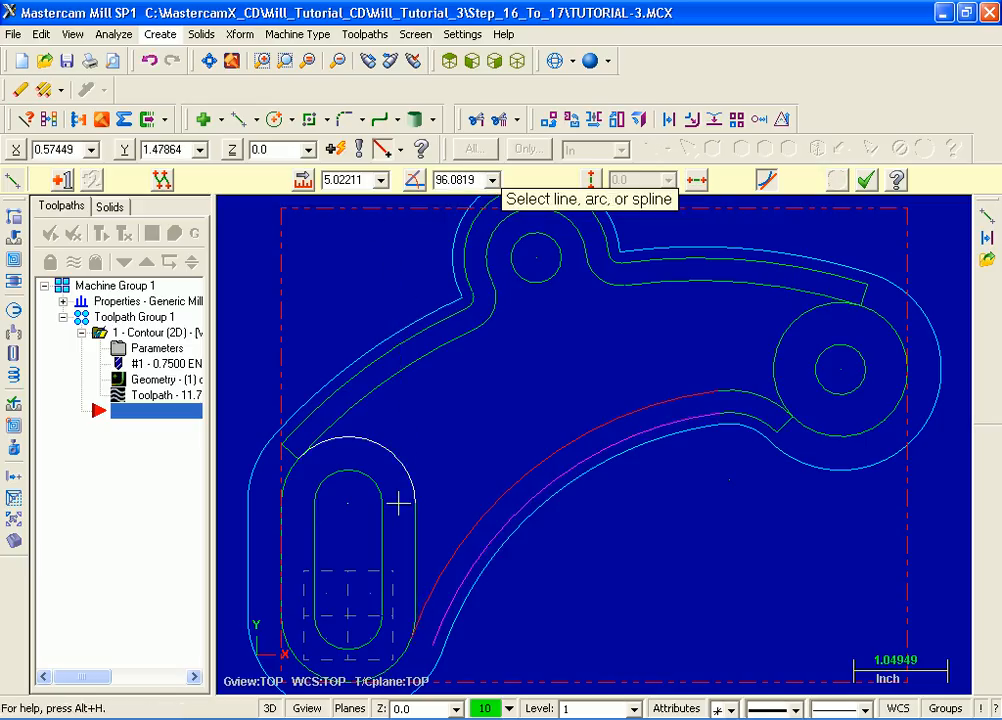
pyautogui.click(427, 592)
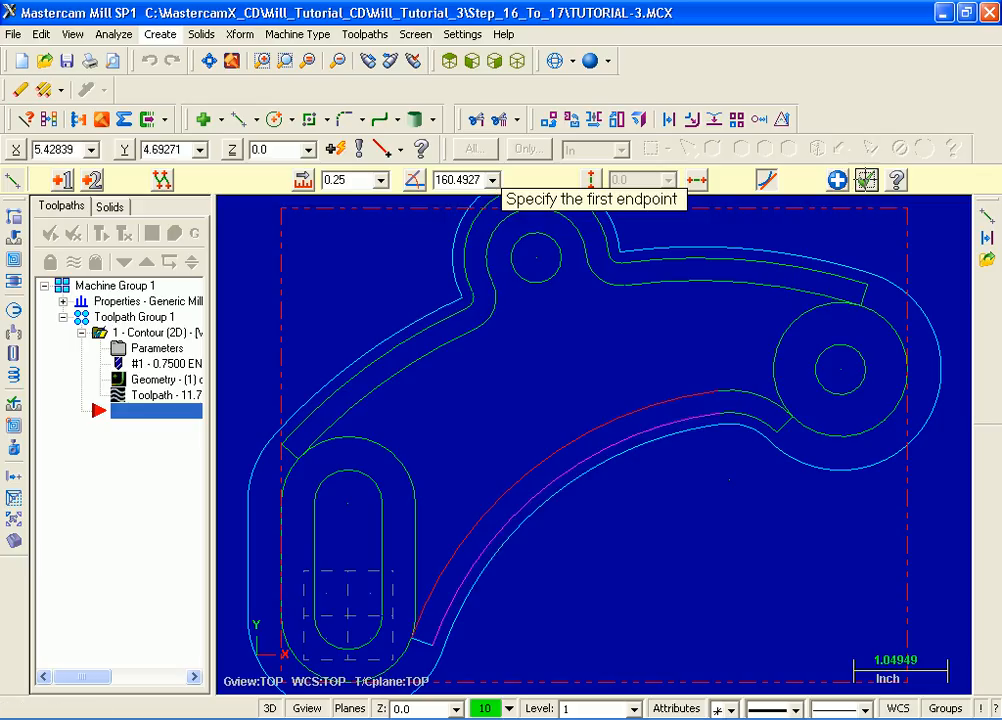
pyautogui.click(868, 183)
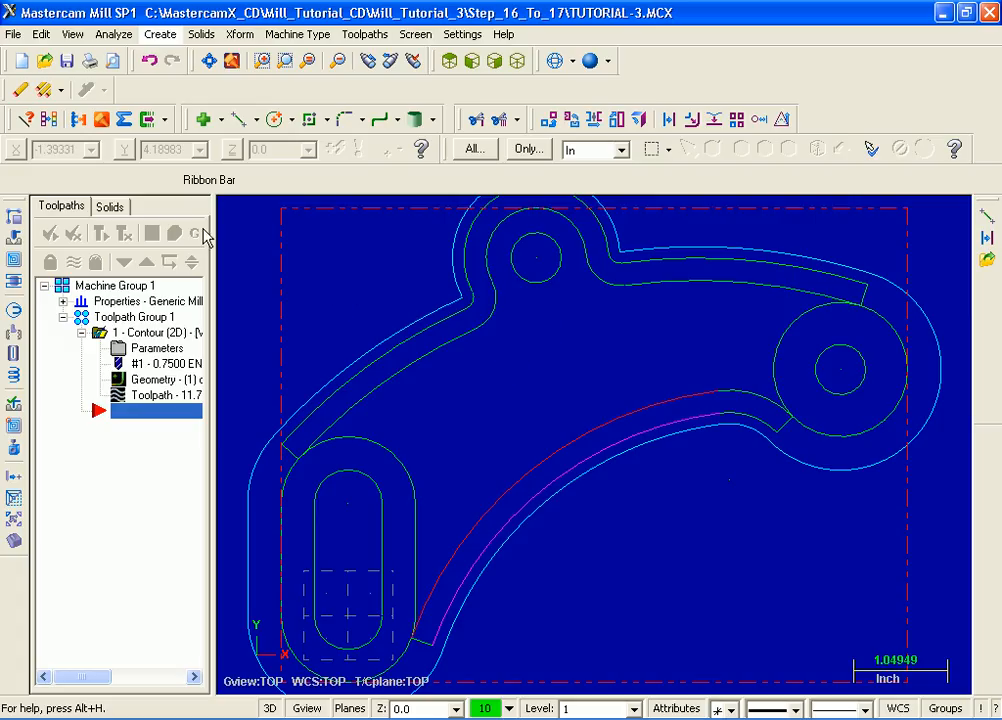
pyautogui.click(47, 119)
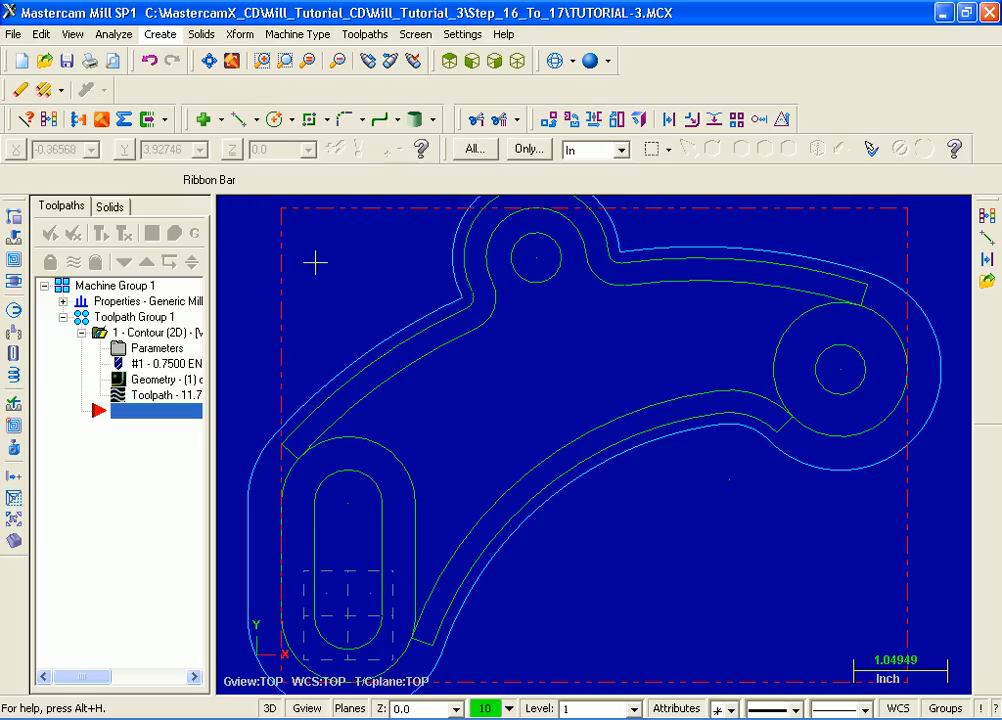
# Start a pocket toolpath and chain the closed boundary along the outer offset curves, the right boss's inner side and around the slot boss.
pyautogui.click(372, 35)
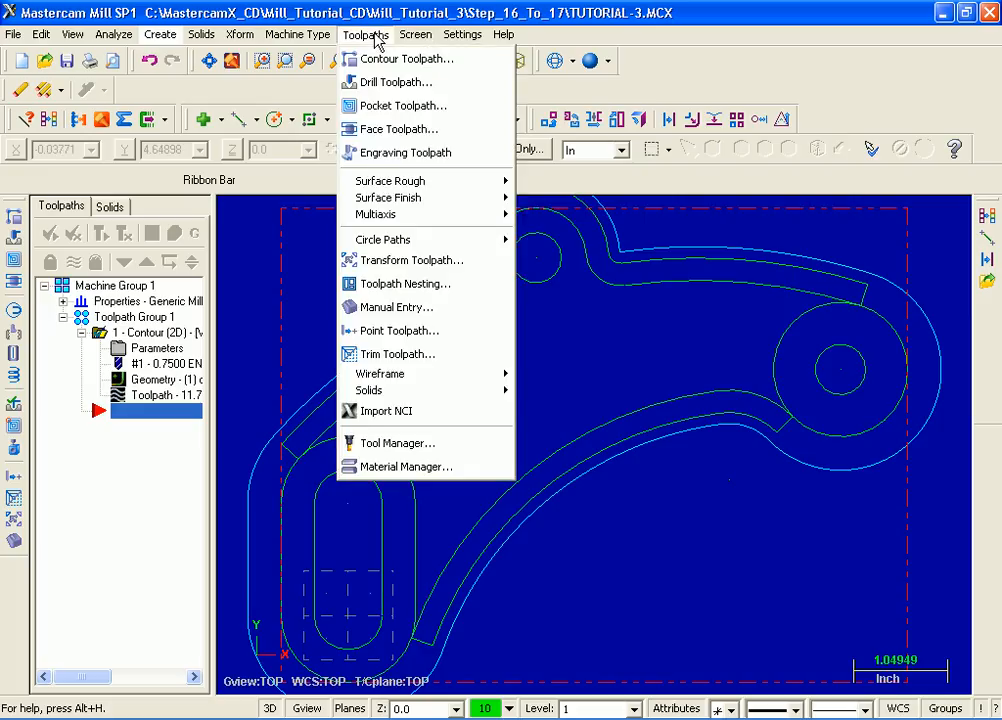
pyautogui.click(393, 106)
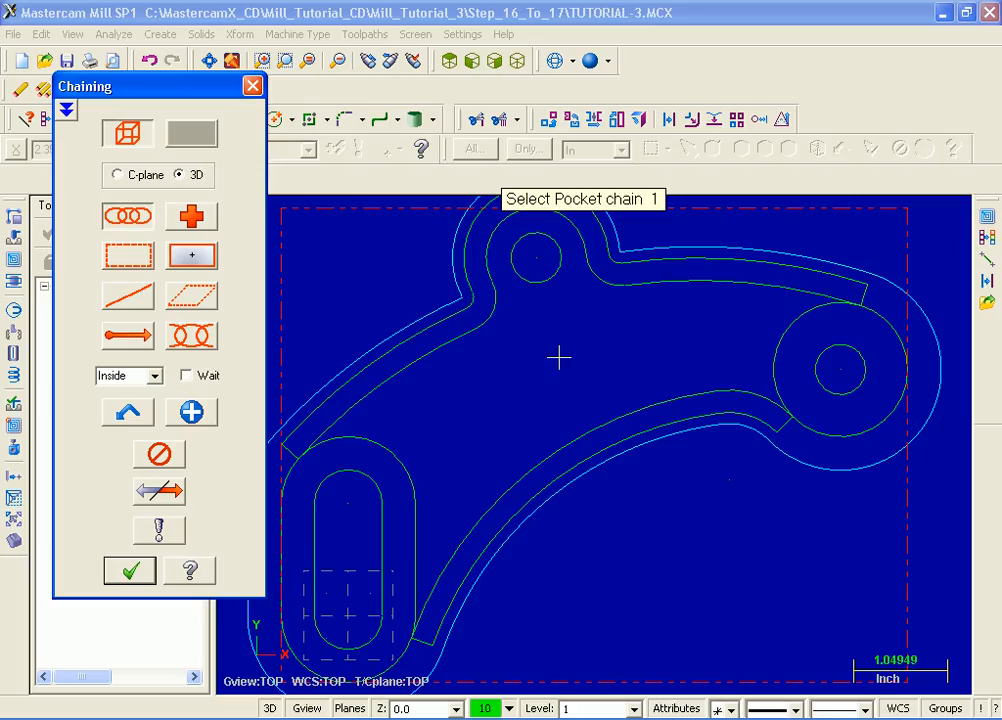
pyautogui.click(362, 370)
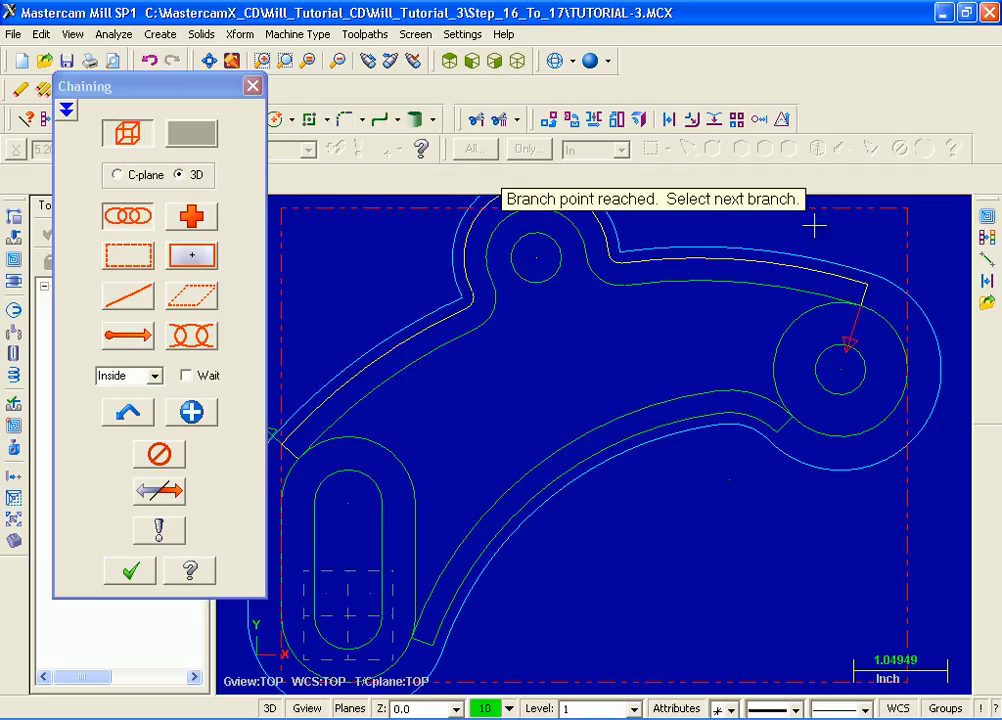
pyautogui.click(787, 330)
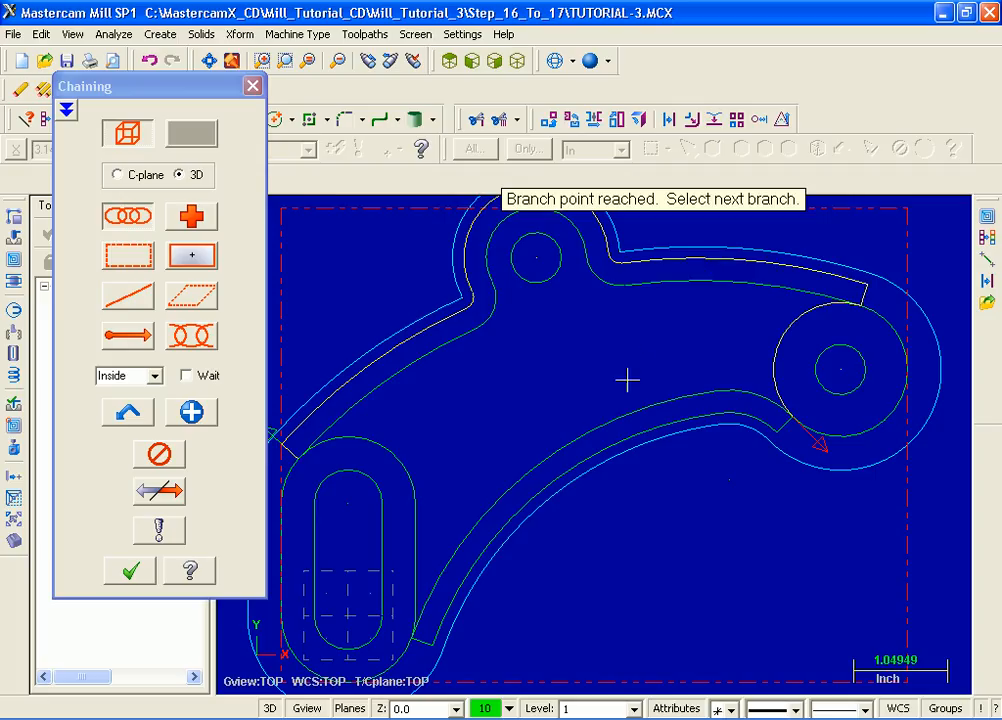
pyautogui.click(612, 450)
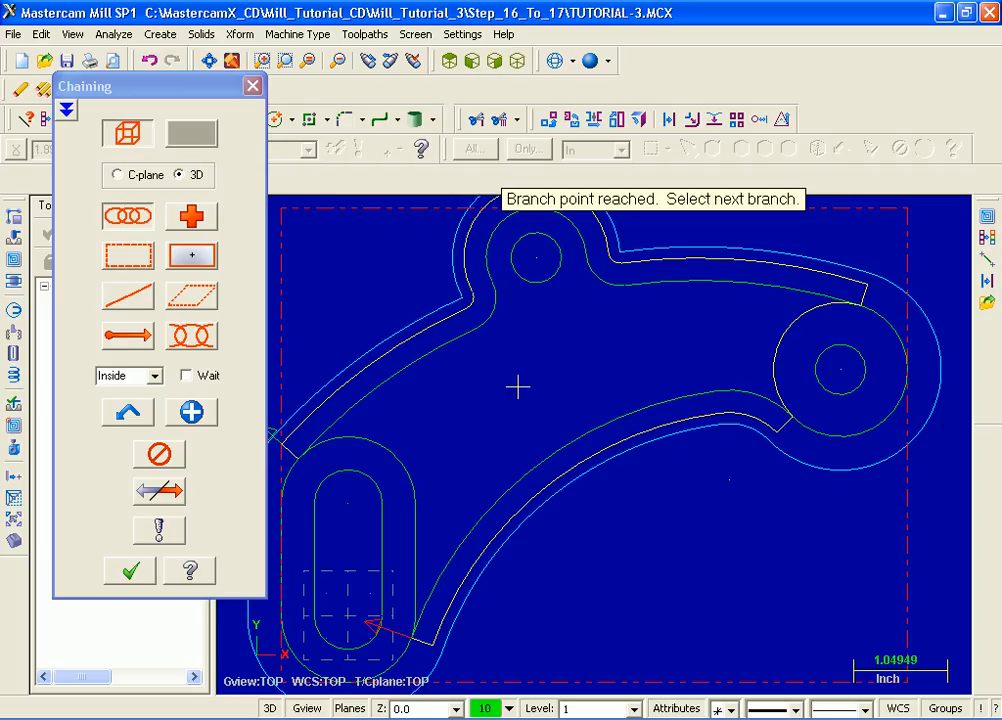
pyautogui.click(421, 521)
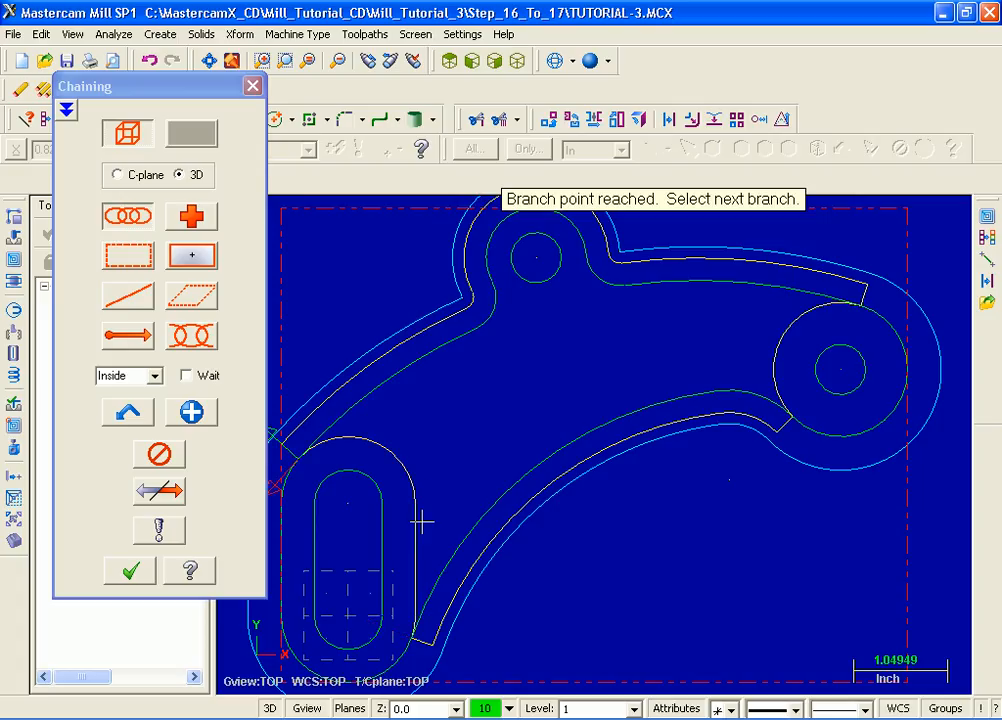
pyautogui.click(134, 572)
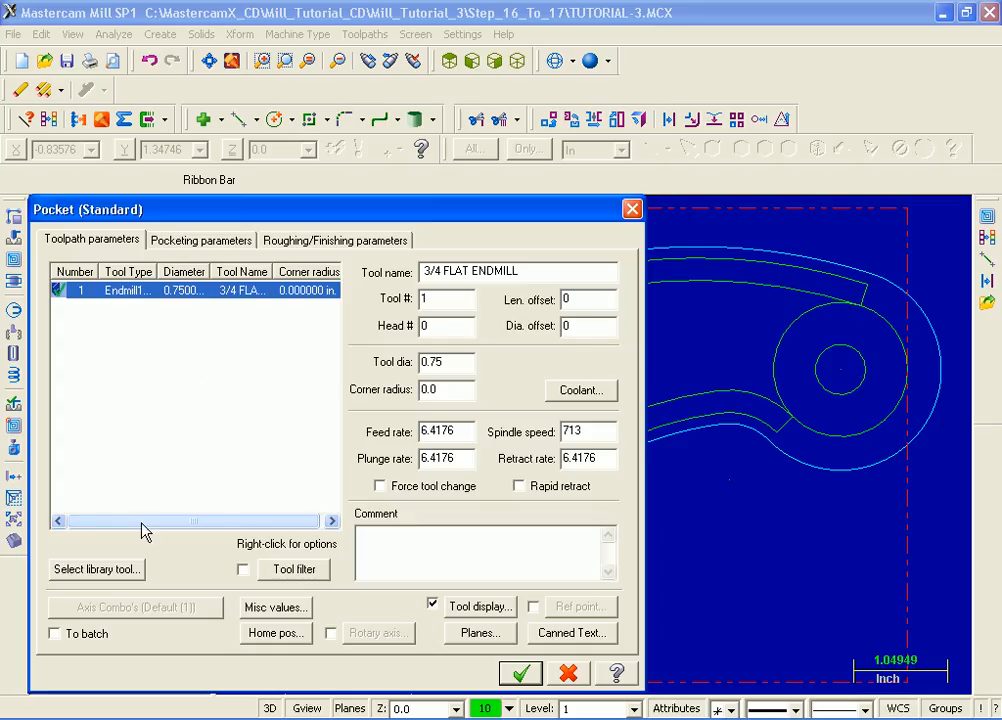
# Filter the MILL_INCH.TOOLS library to flat endmills of 0.25 diameter and add the 1/4 FLAT ENDMILL to the pocket operation.
pyautogui.click(128, 580)
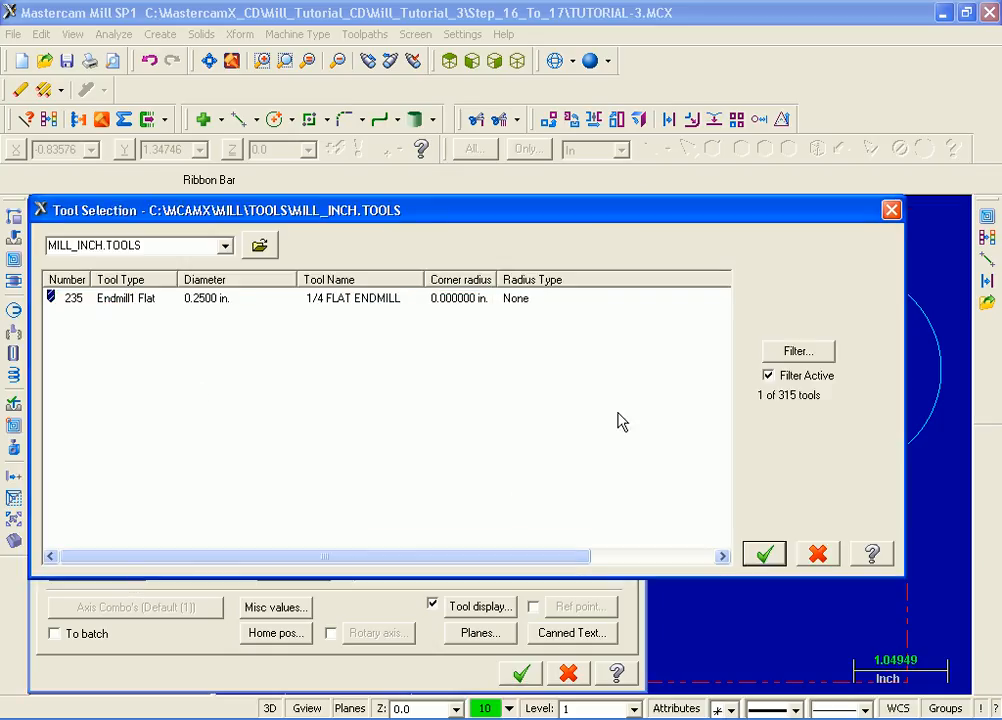
pyautogui.click(810, 358)
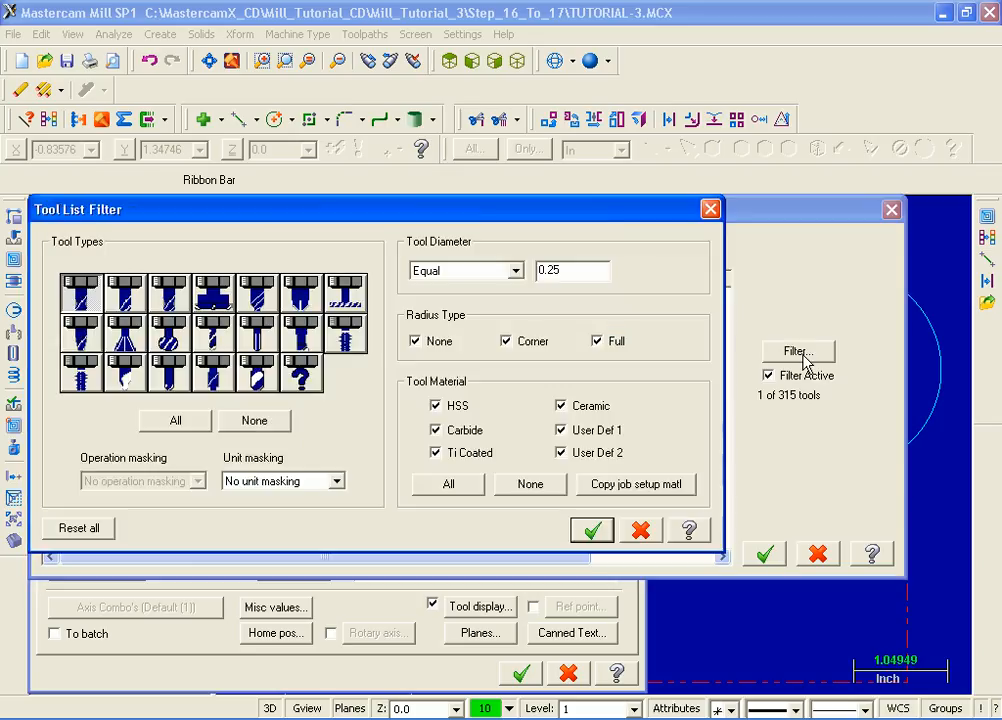
pyautogui.click(266, 424)
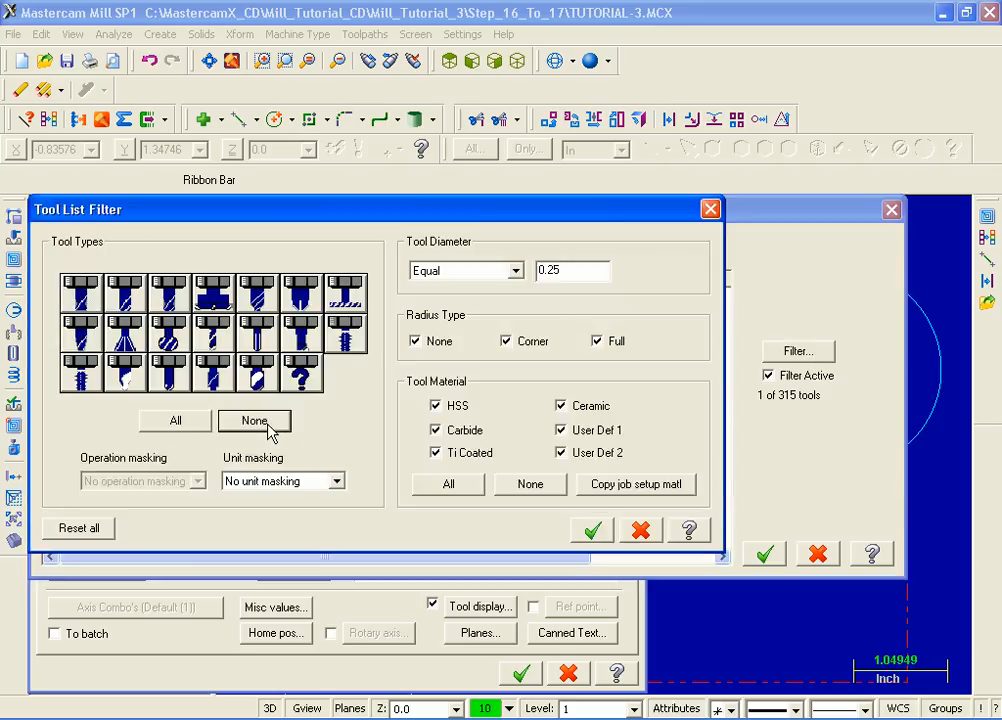
pyautogui.click(82, 296)
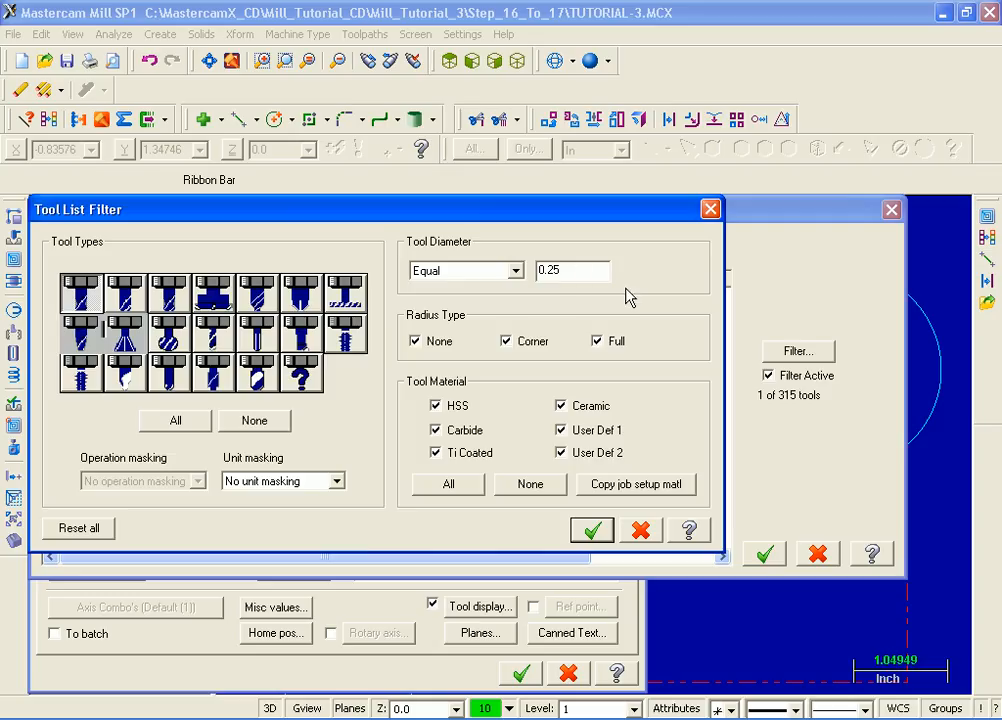
pyautogui.click(592, 532)
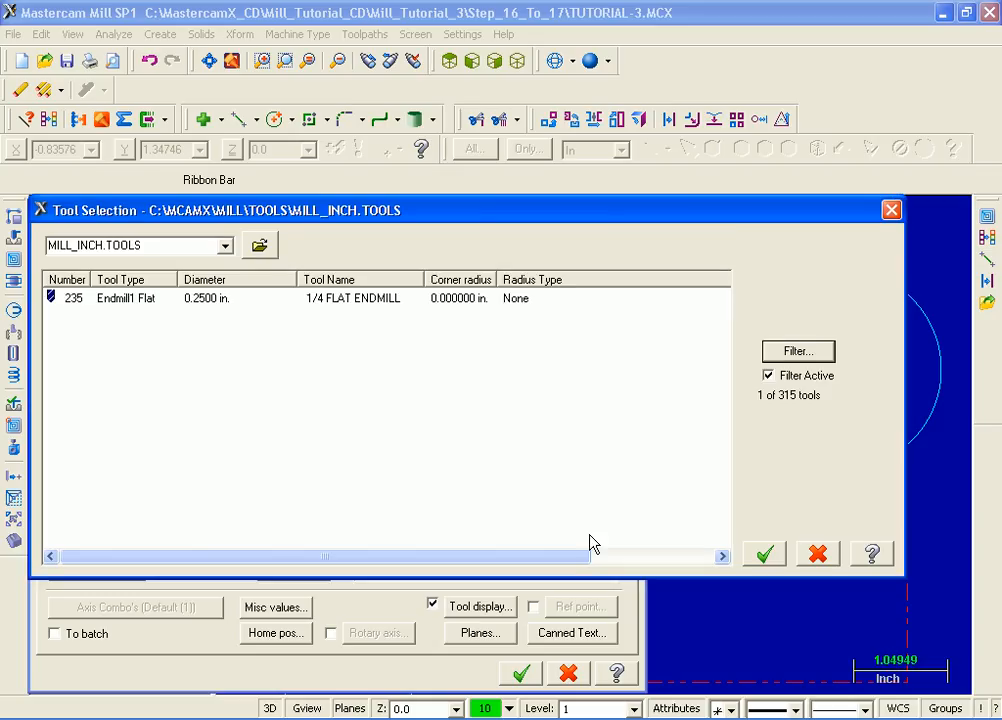
pyautogui.click(137, 302)
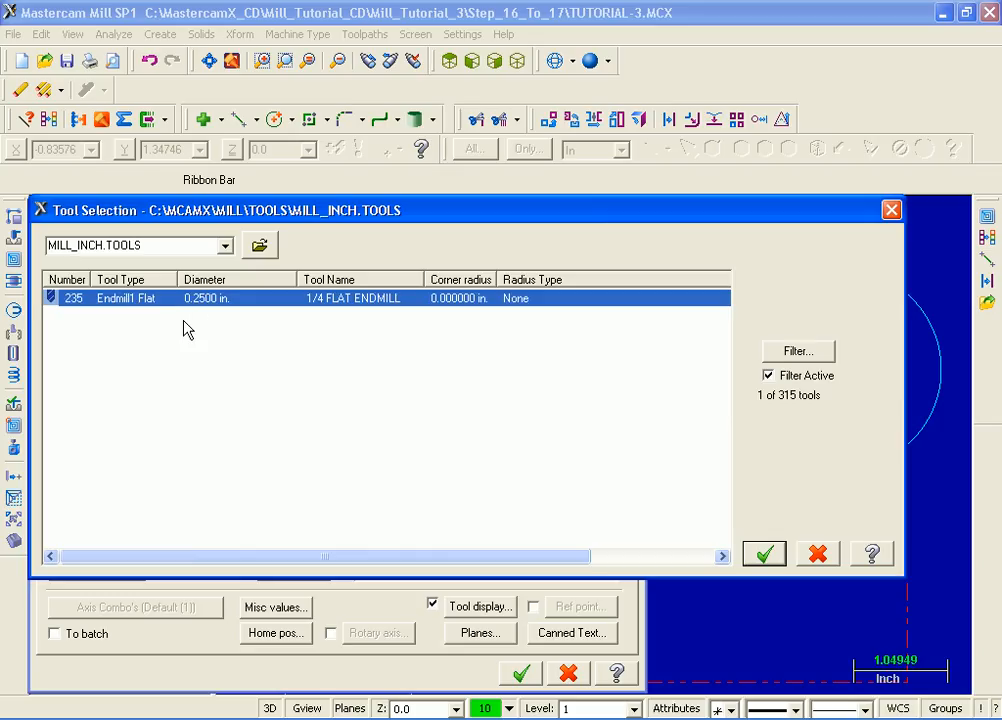
pyautogui.click(762, 560)
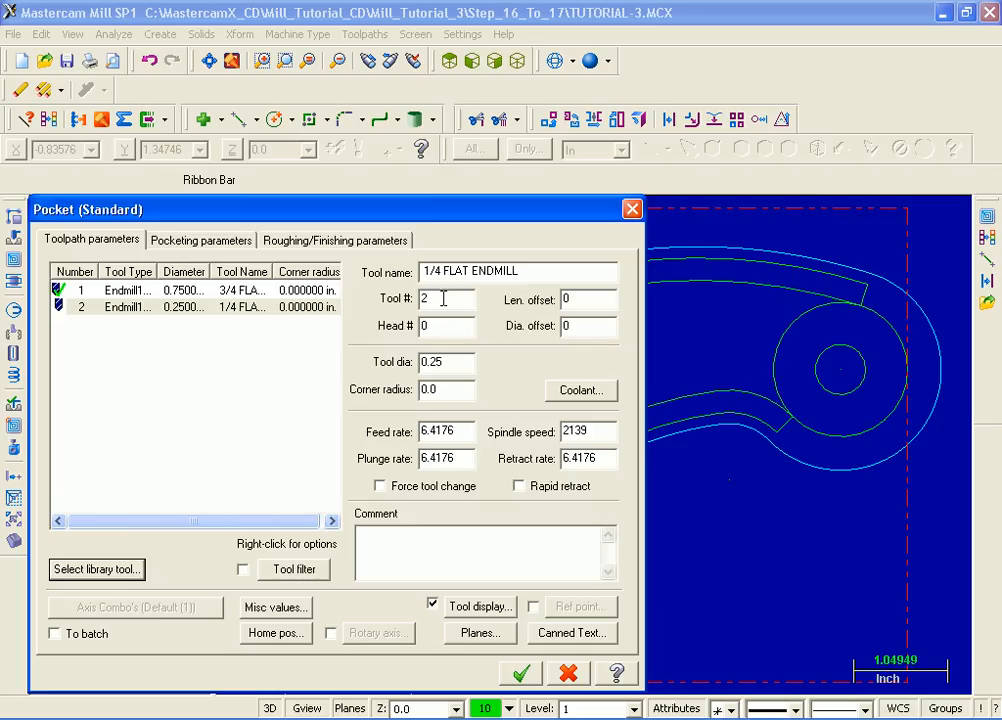
# Set the endmill's length offset to 2 and enter the comment "Pocket the inside of the pocket".
pyautogui.click(575, 301)
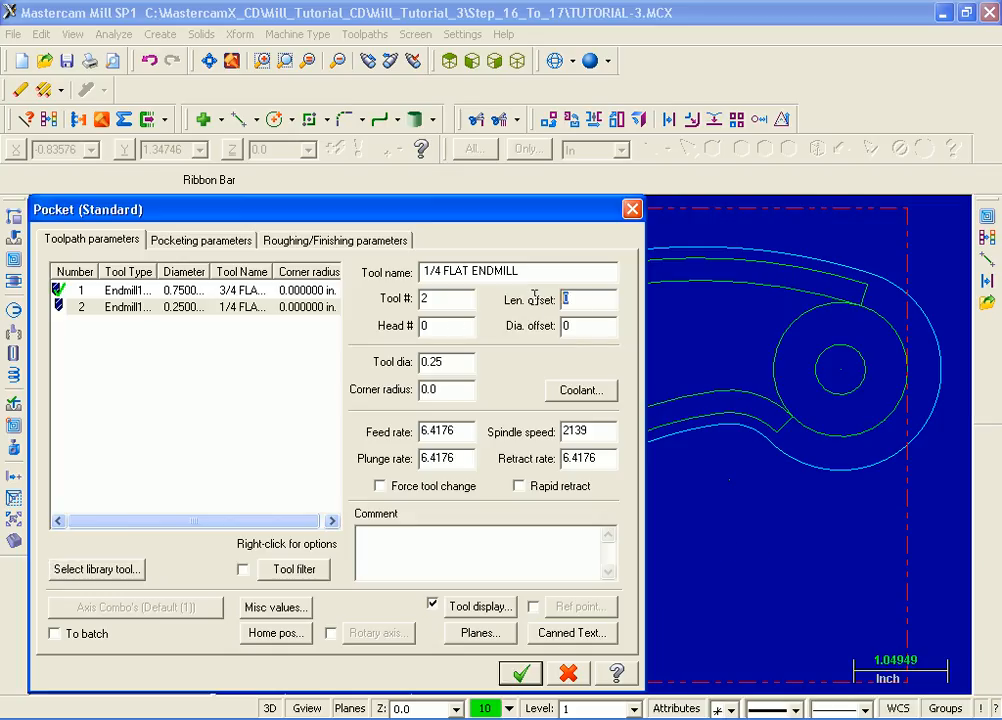
pyautogui.write('2')
pyautogui.click(372, 541)
pyautogui.write('Pocket the inside ')
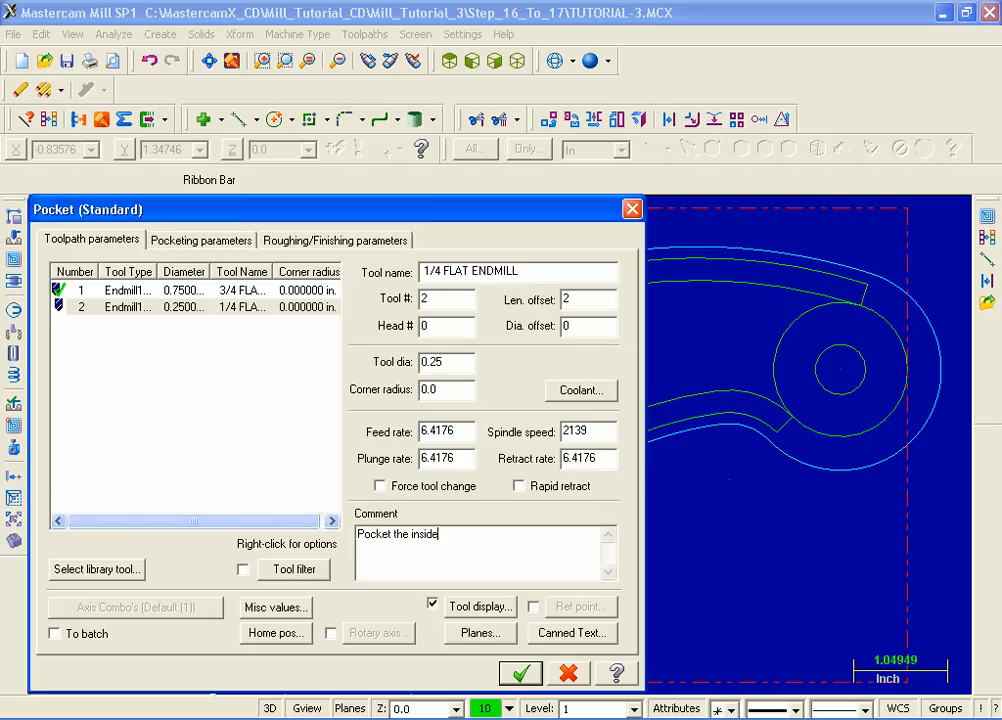
pyautogui.write('of the pocket')
# Set the pocket's clearance to 2.0 and its depth to -0.25.
pyautogui.click(199, 243)
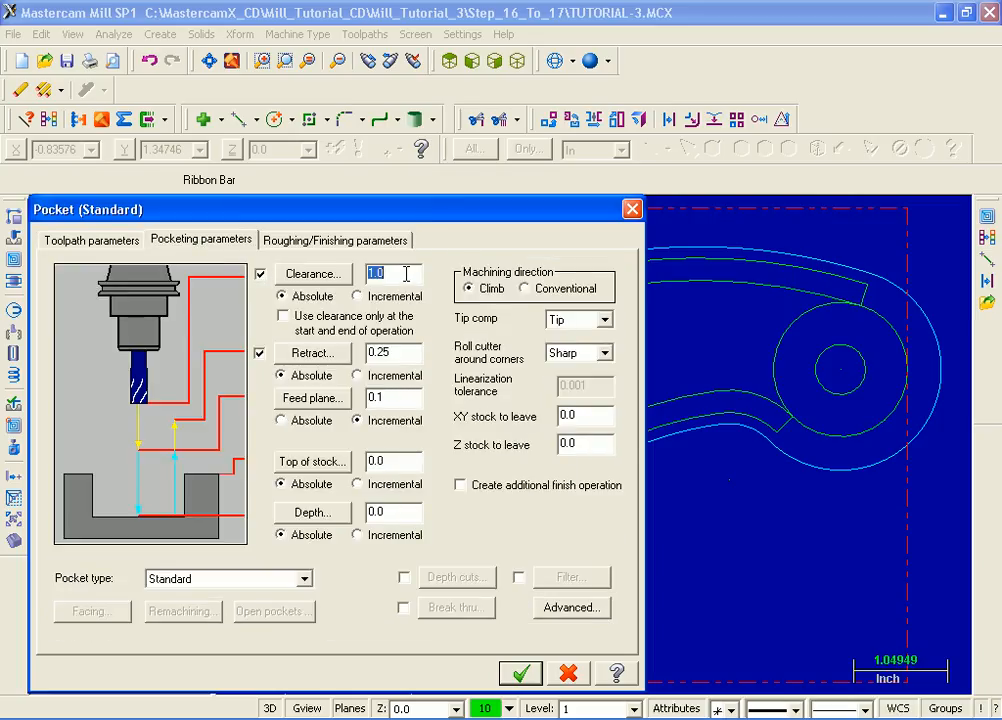
pyautogui.write('2.0')
pyautogui.doubleClick(400, 511)
pyautogui.write('-.25')
pyautogui.press('Return')
# Enable depth cuts for the pocket with a max rough step of 0.125.
pyautogui.click(404, 578)
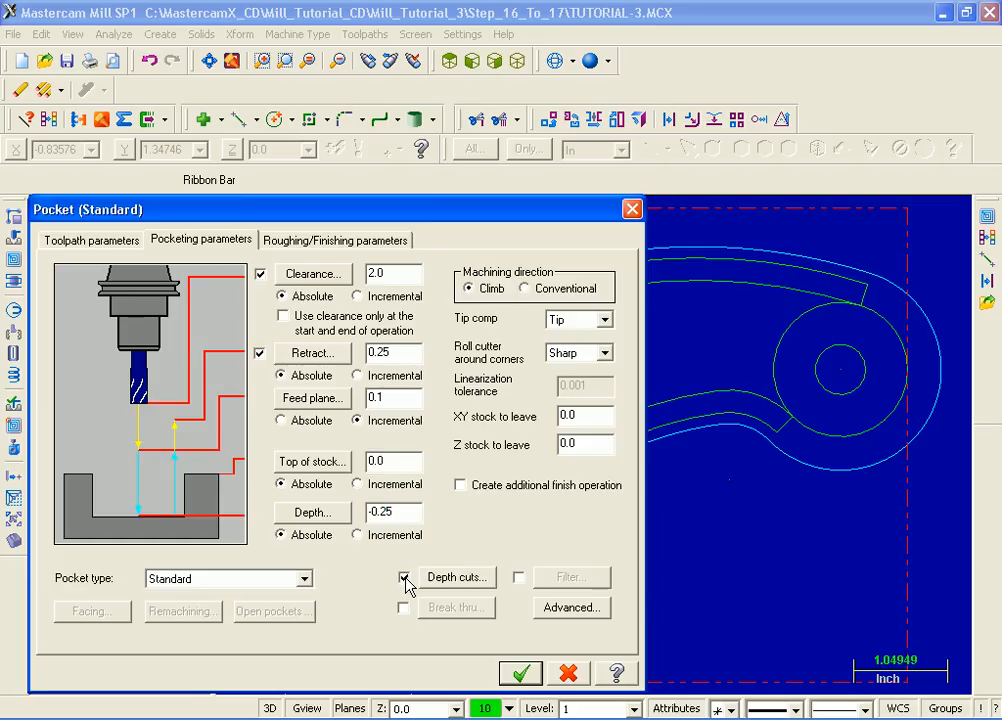
pyautogui.click(458, 578)
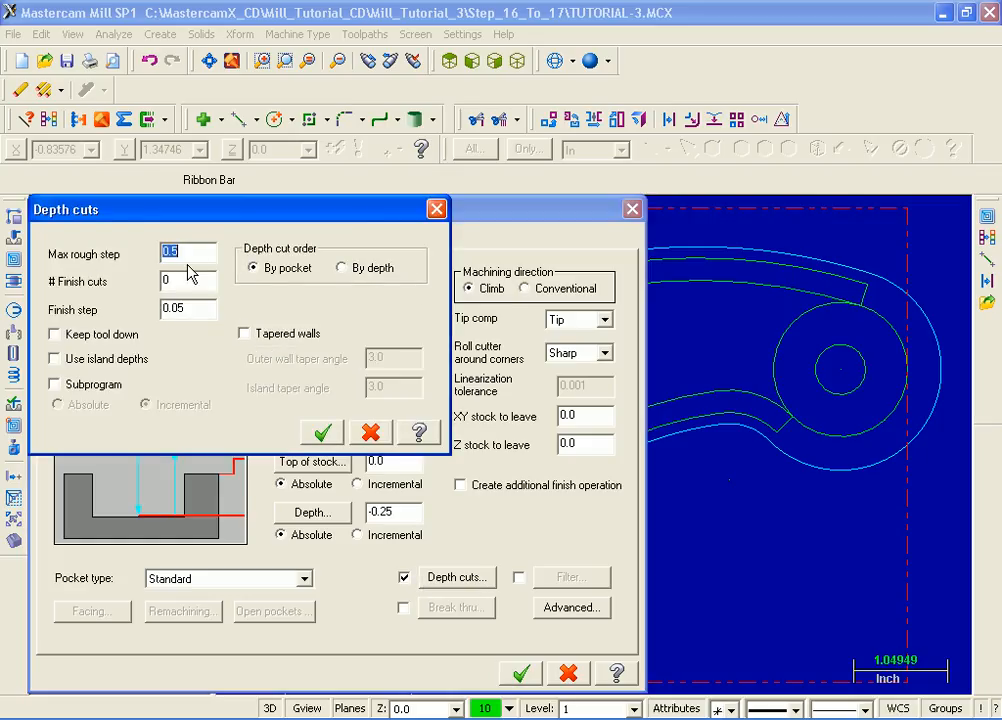
pyautogui.write('0.125')
pyautogui.click(323, 434)
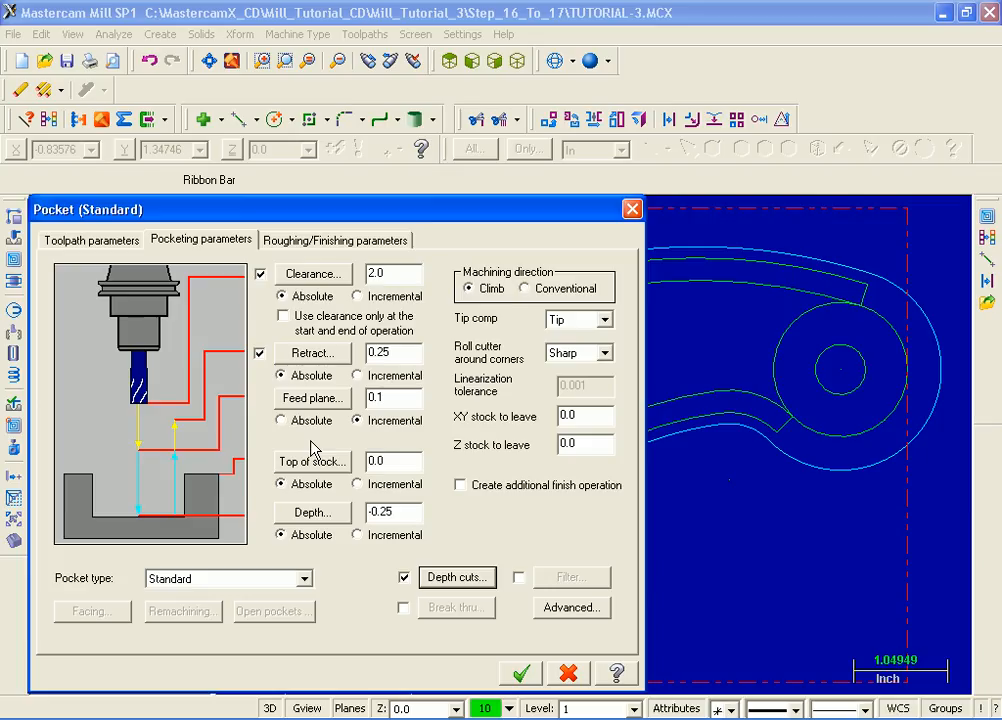
# Set the roughing method to Constant Overlap Spiral, turn off the finish passes, and generate the pocket toolpath.
pyautogui.click(298, 245)
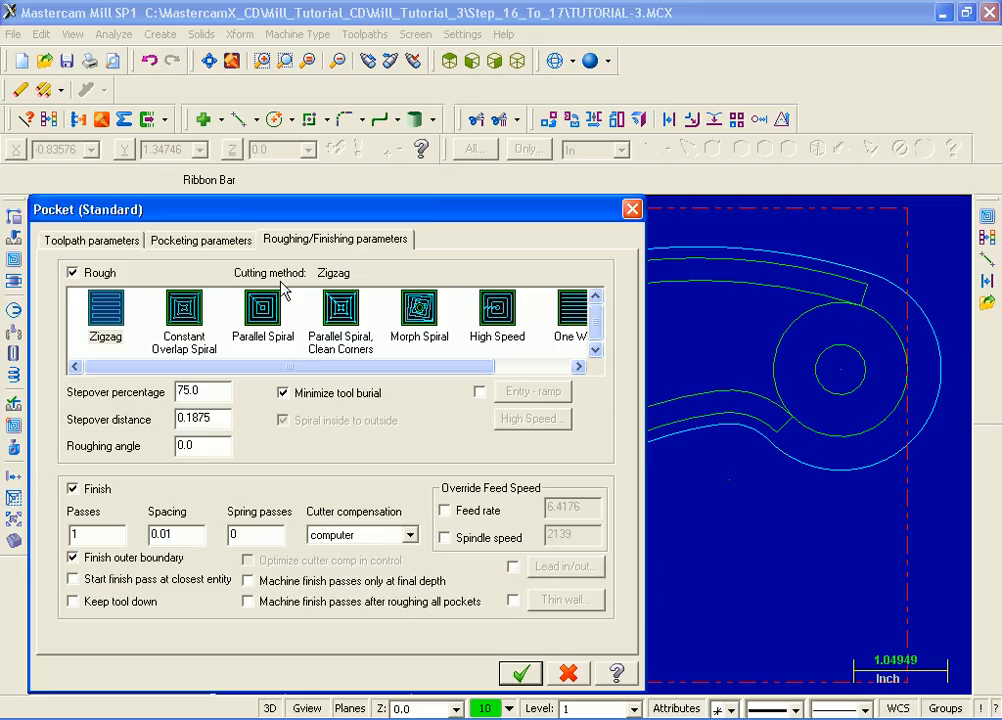
pyautogui.click(186, 314)
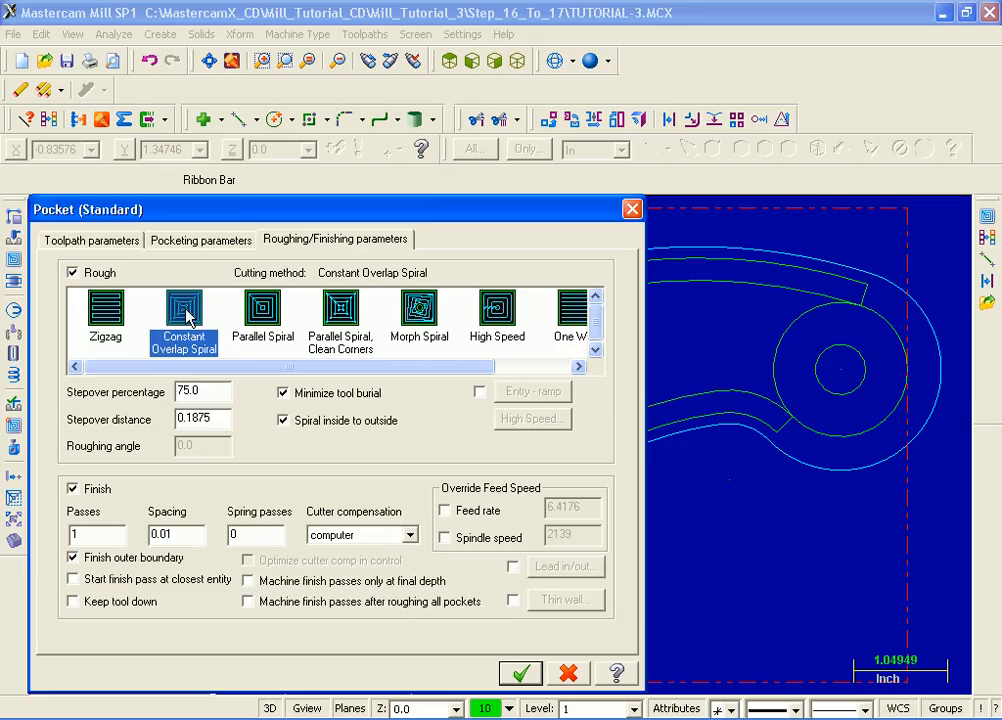
pyautogui.click(75, 489)
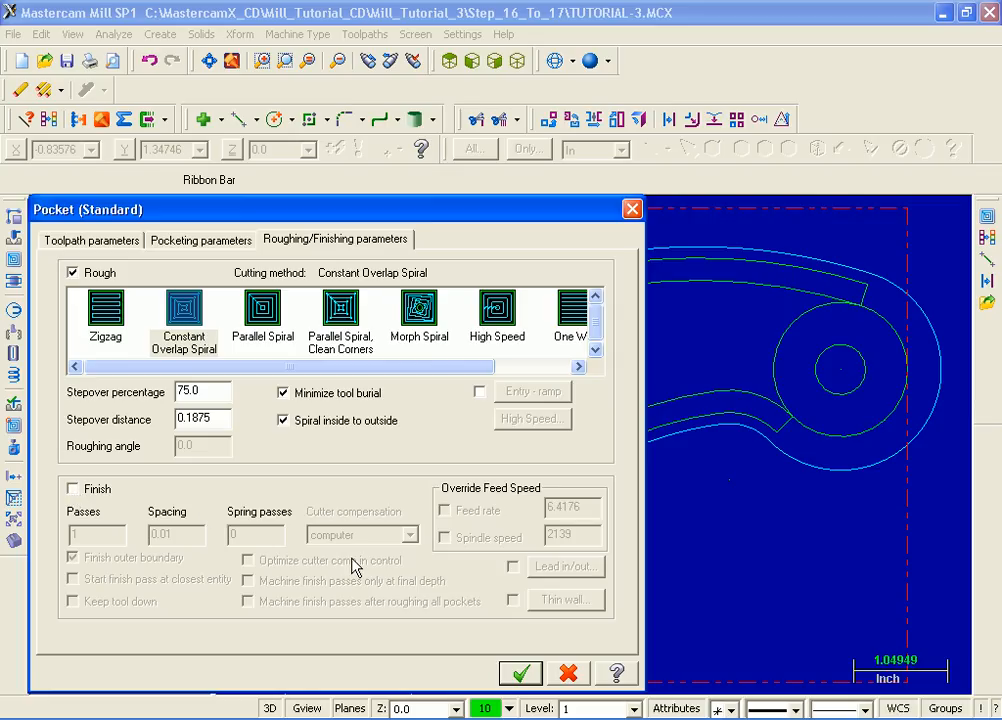
pyautogui.click(521, 675)
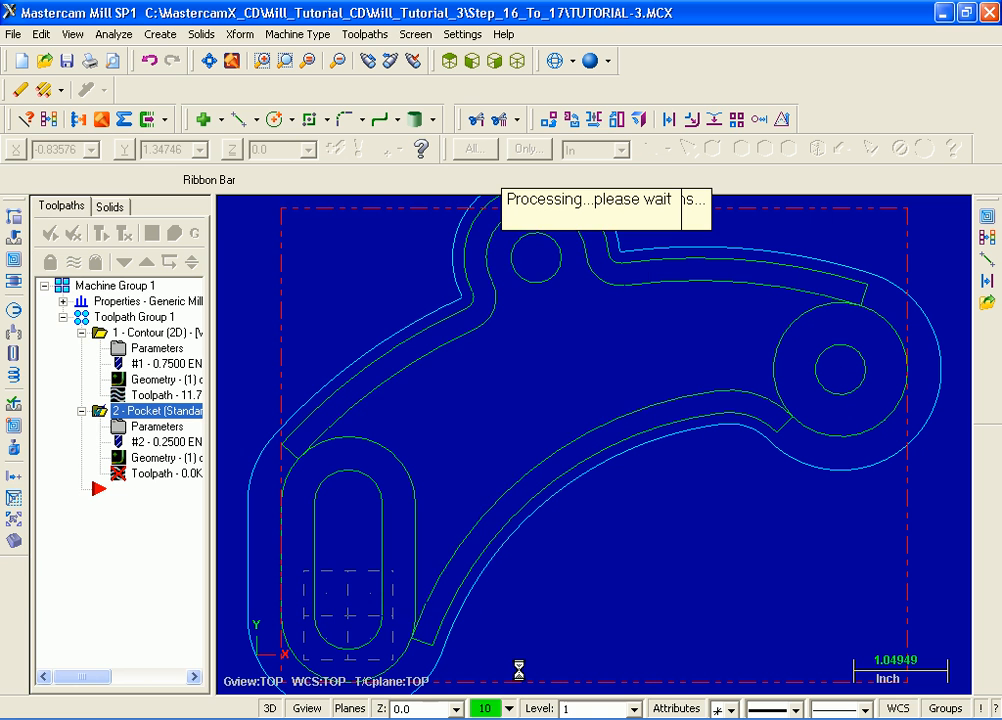